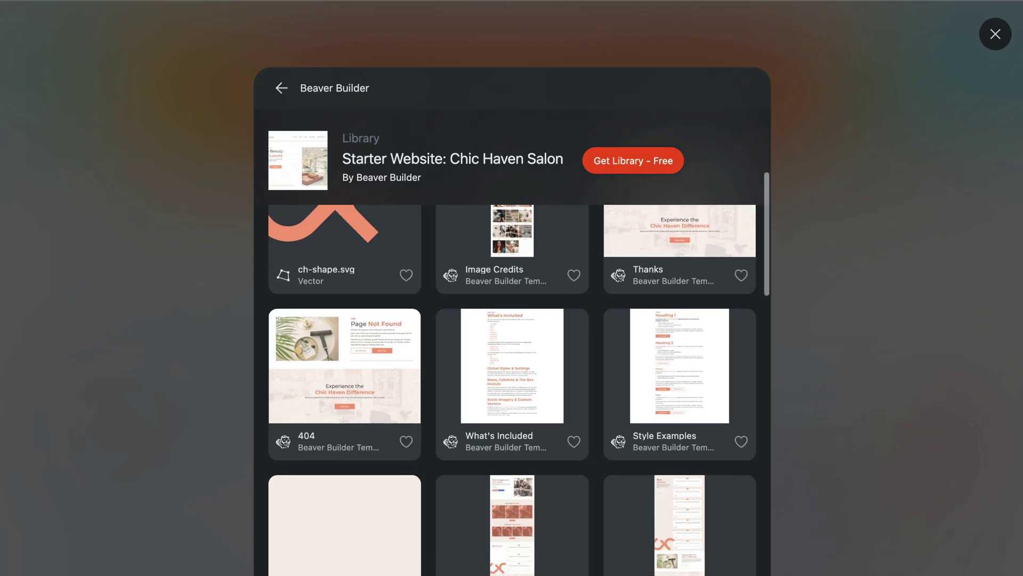
# Preview the Chic Haven Salon Home template full-size and page through to the Blog preview.
pyautogui.scroll(-5, 512, 373)
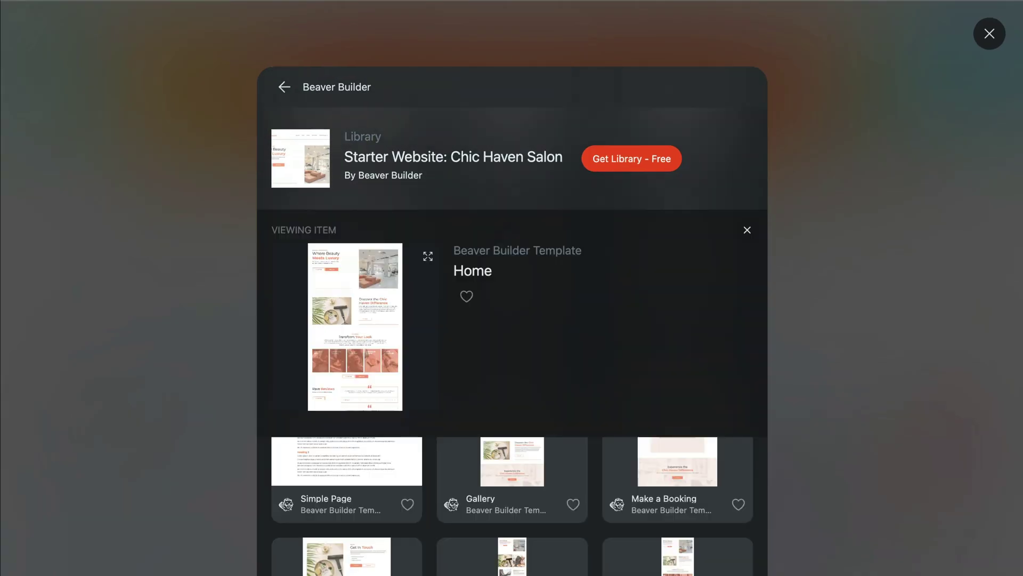
pyautogui.click(375, 367)
pyautogui.press('Right')
pyautogui.press('Right')
pyautogui.press('Right')
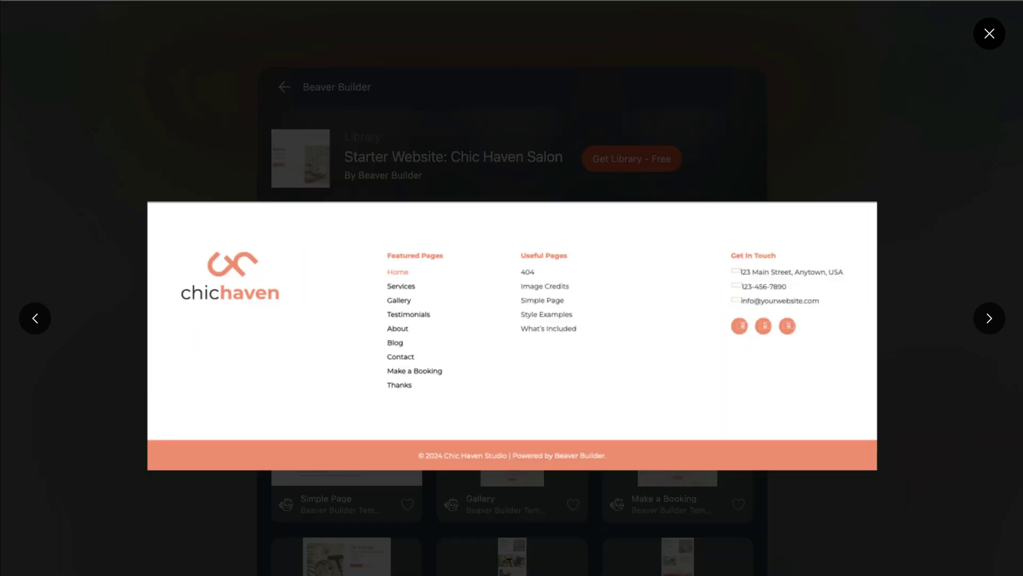
pyautogui.press('Right')
pyautogui.press('Right')
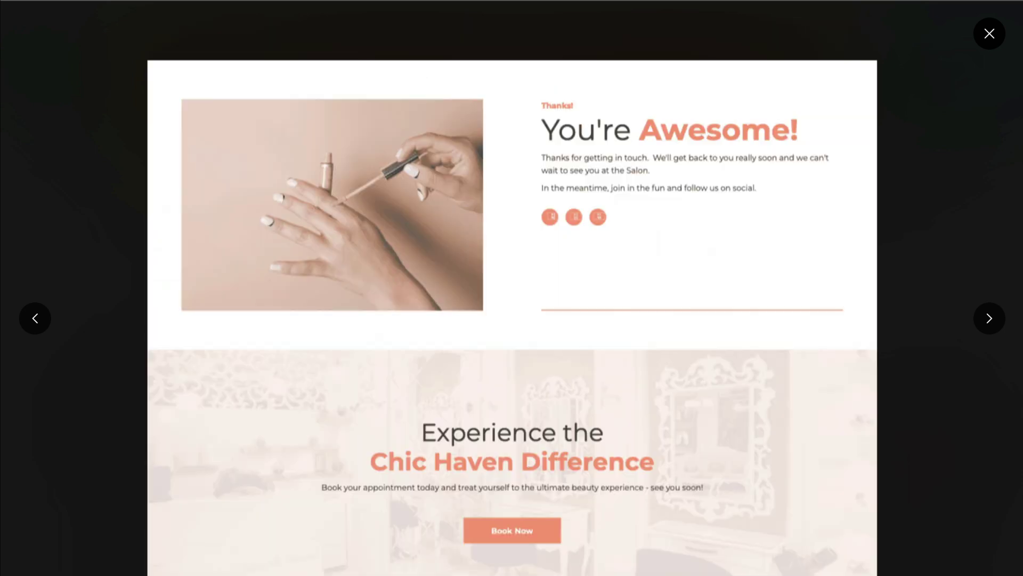
pyautogui.press('Right')
pyautogui.press('Right')
pyautogui.press('Right')
pyautogui.press('Right')
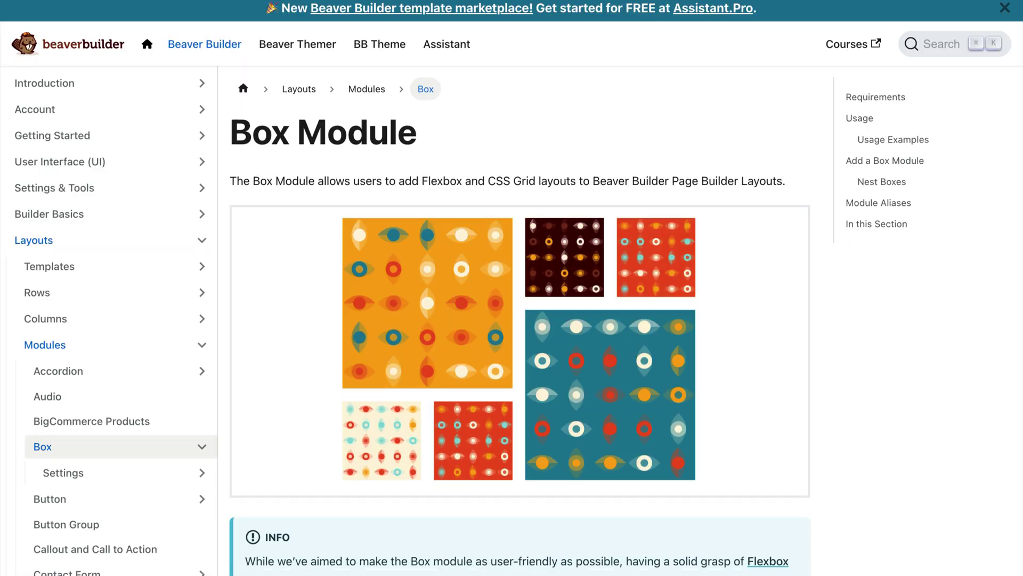
pyautogui.scroll(-7, 511, 288)
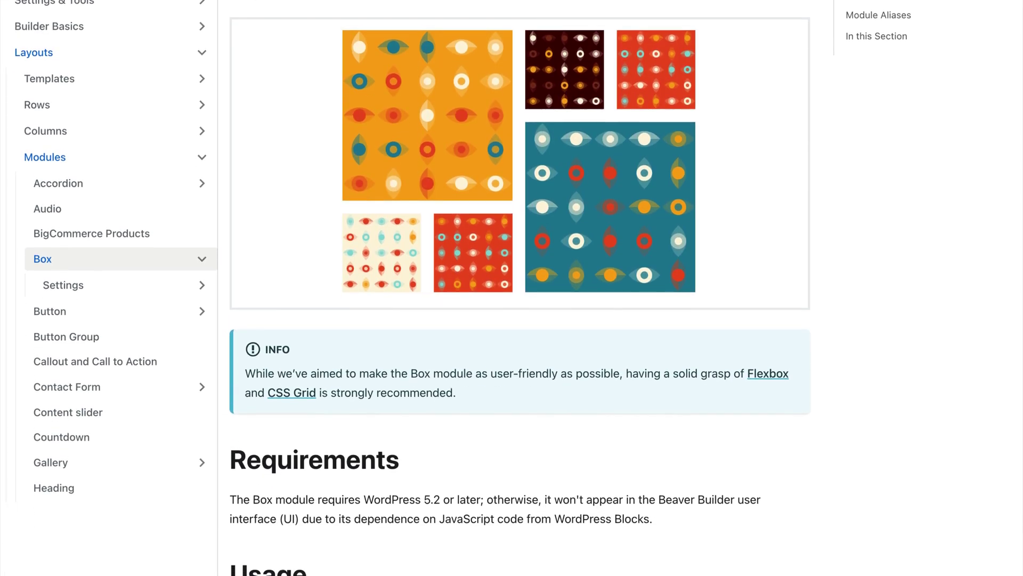
pyautogui.scroll(-8, 512, 288)
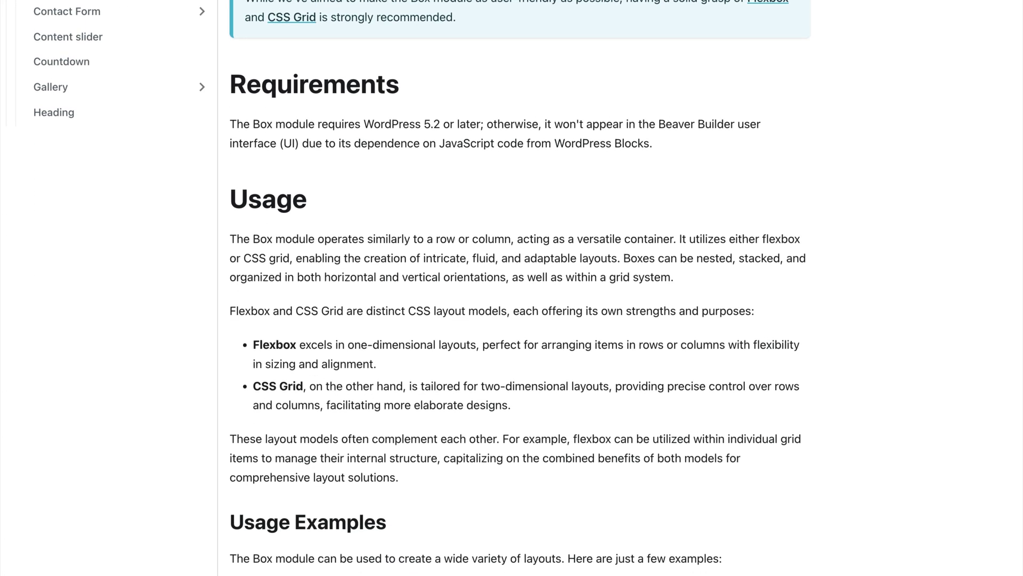
pyautogui.scroll(-10, 512, 288)
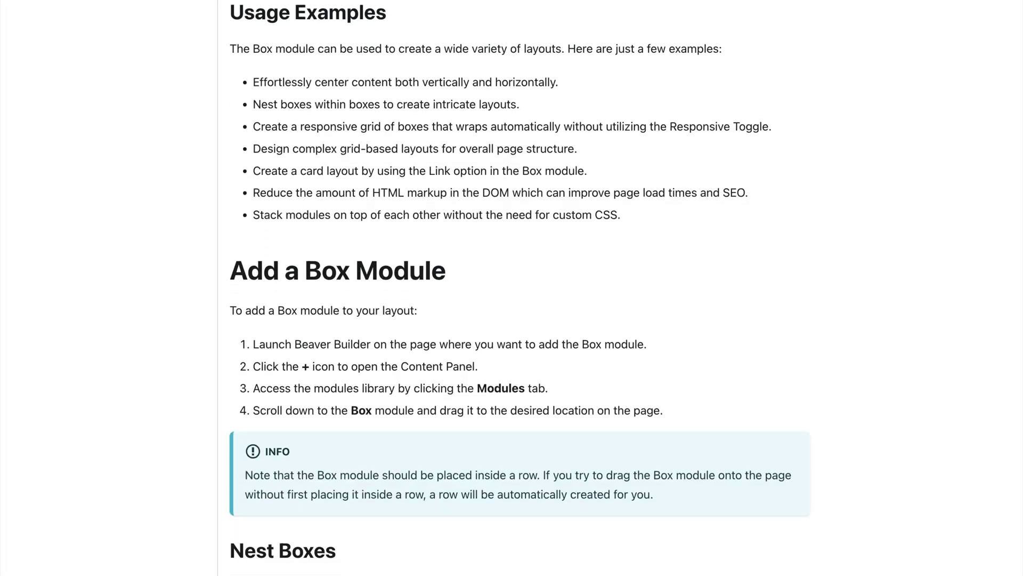
pyautogui.scroll(-7, 512, 288)
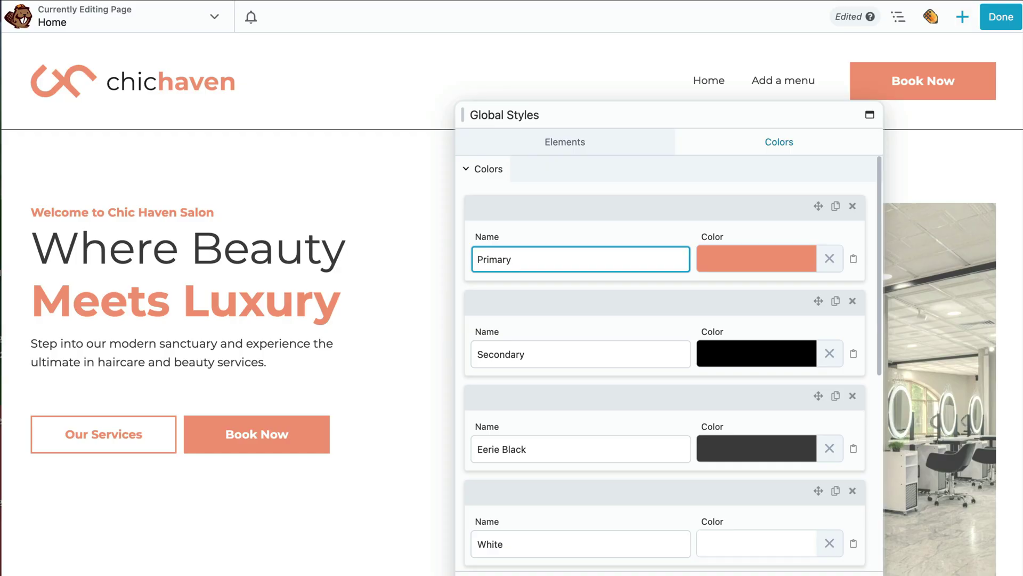
# Set the Primary global colour to teal #7dbcd3, then open the containing Box's settings.
pyautogui.click(757, 259)
pyautogui.write('#7dbcd3')
pyautogui.press('Escape')
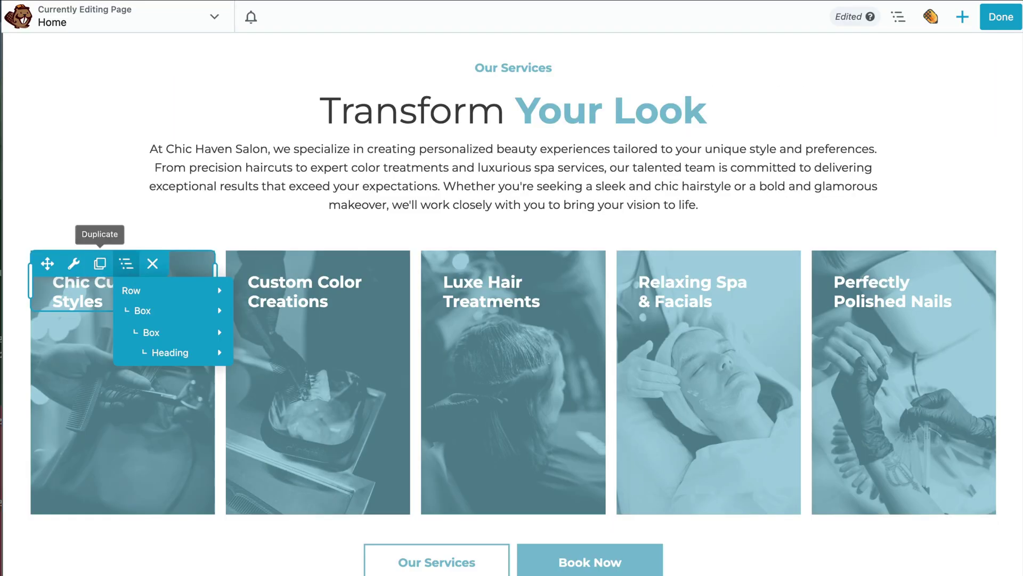
pyautogui.moveTo(151, 332)
pyautogui.click(271, 334)
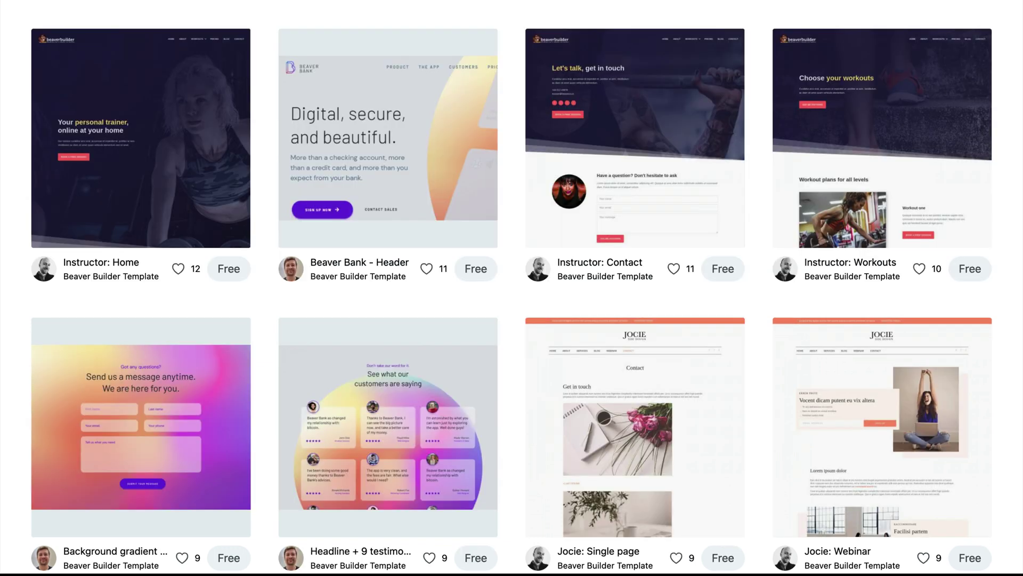
# Open the Beaver Builder creator's Good Vibes Restaurant starter library in Community.
pyautogui.scroll(-10, 511, 288)
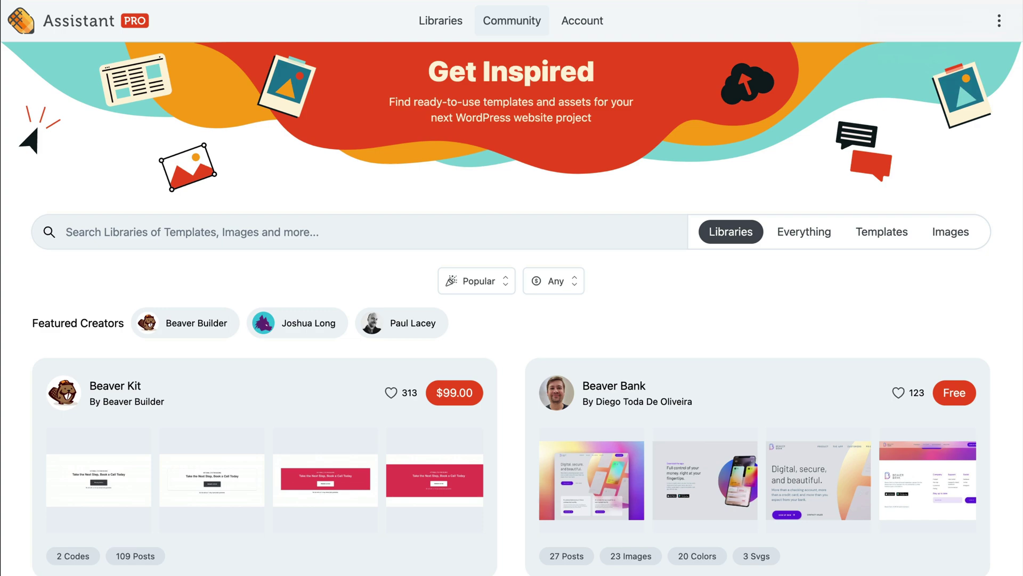
pyautogui.click(184, 323)
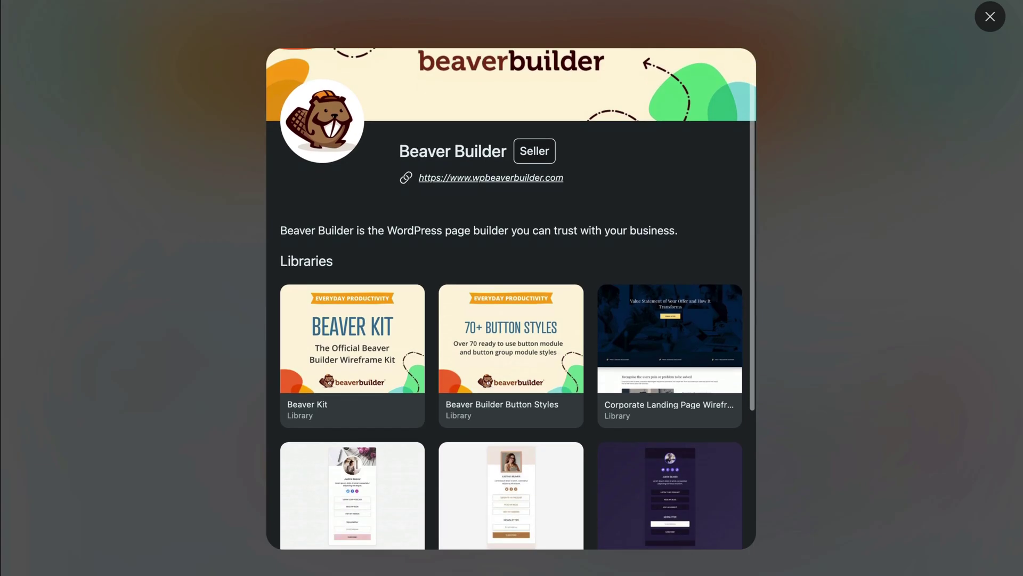
pyautogui.scroll(-3, 510, 298)
pyautogui.scroll(-2, 553, 529)
pyautogui.click(741, 450)
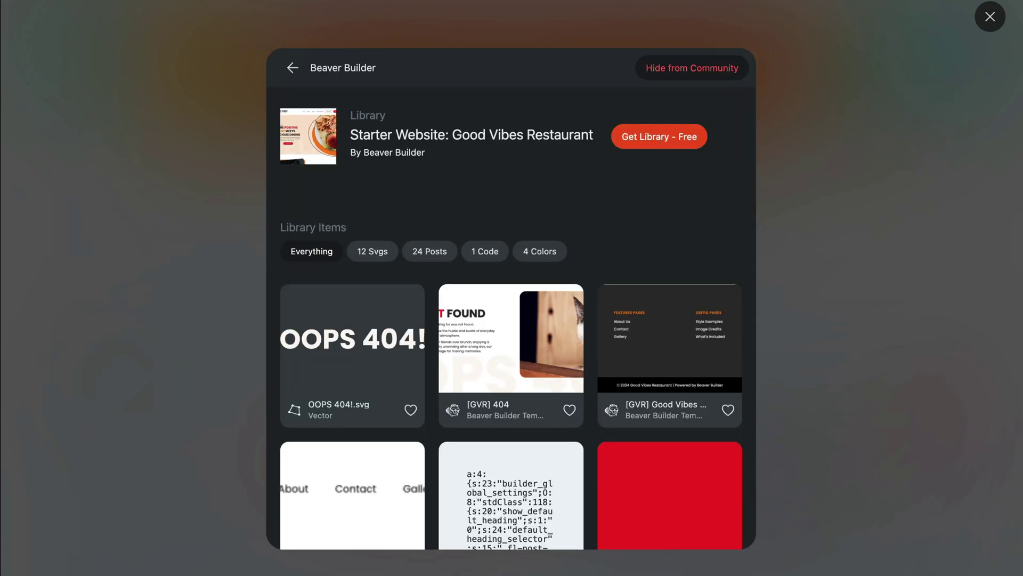
# Preview the [GVR] Home Page template full-size, then the footer, 404 and Blog previews.
pyautogui.scroll(-10, 511, 363)
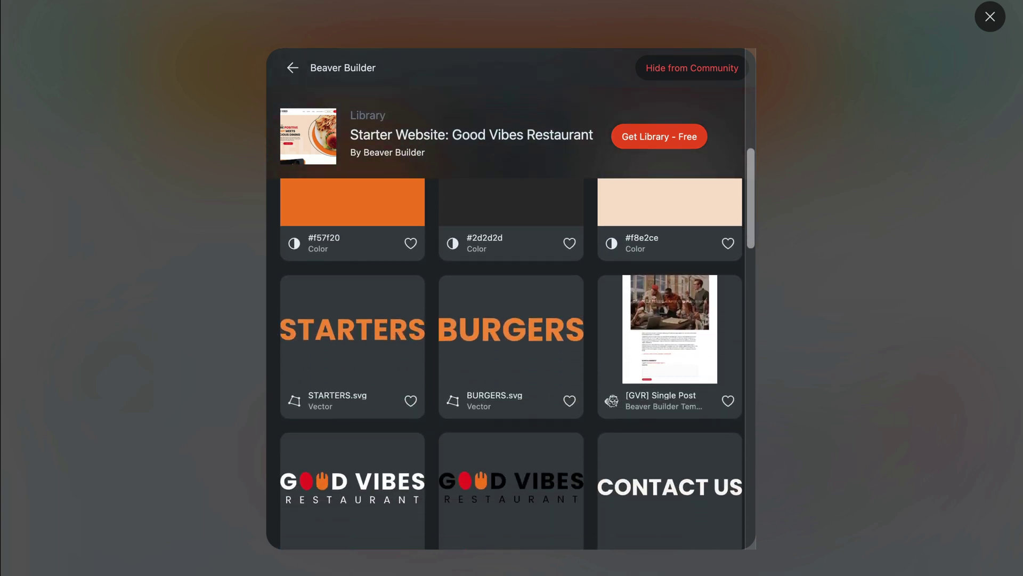
pyautogui.scroll(-10, 510, 363)
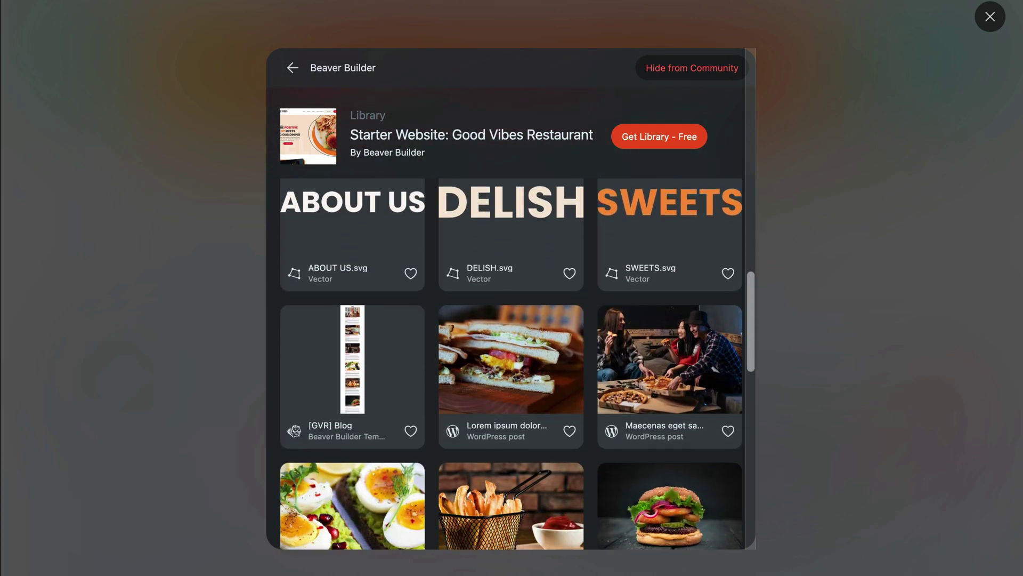
pyautogui.scroll(-9, 511, 362)
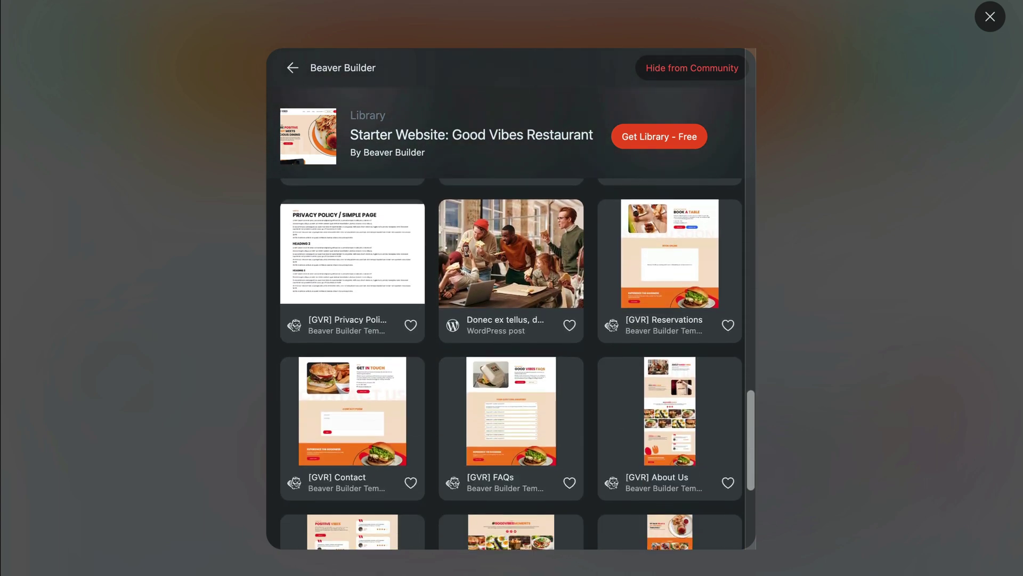
pyautogui.click(353, 463)
pyautogui.scroll(-15, 510, 288)
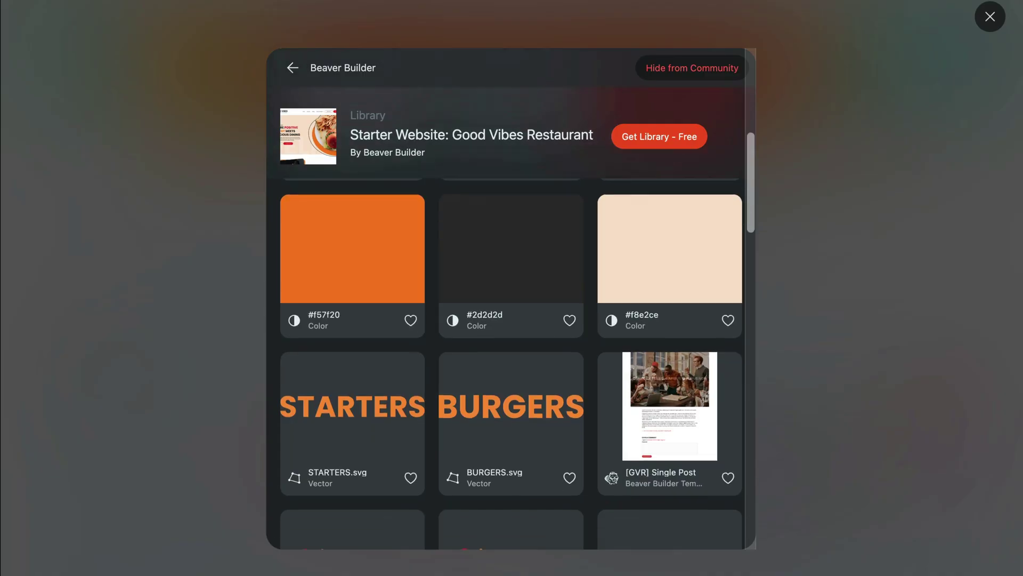
pyautogui.scroll(-5, 511, 352)
pyautogui.scroll(-10, 511, 363)
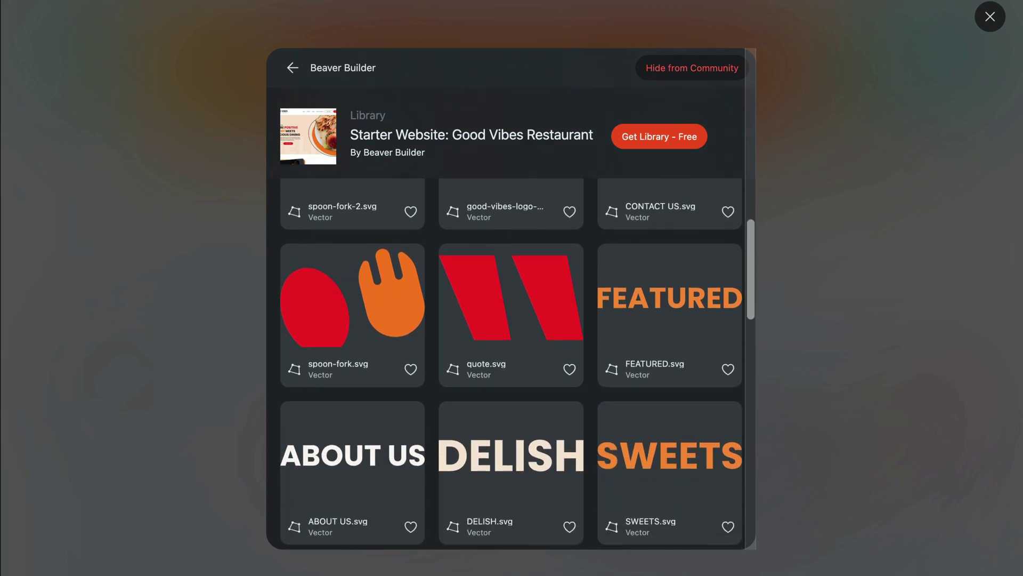
pyautogui.scroll(-10, 510, 362)
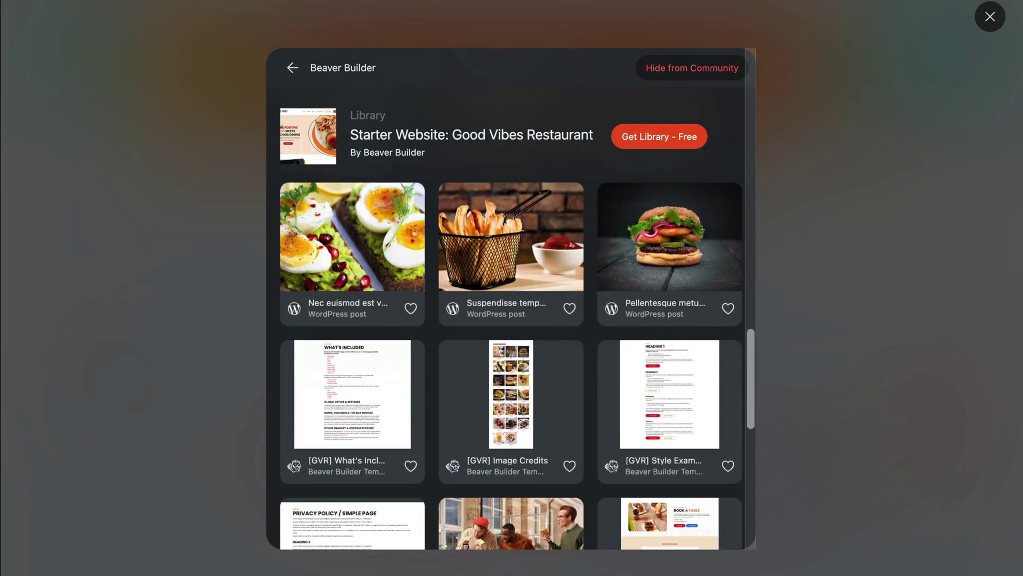
pyautogui.scroll(-2, 511, 363)
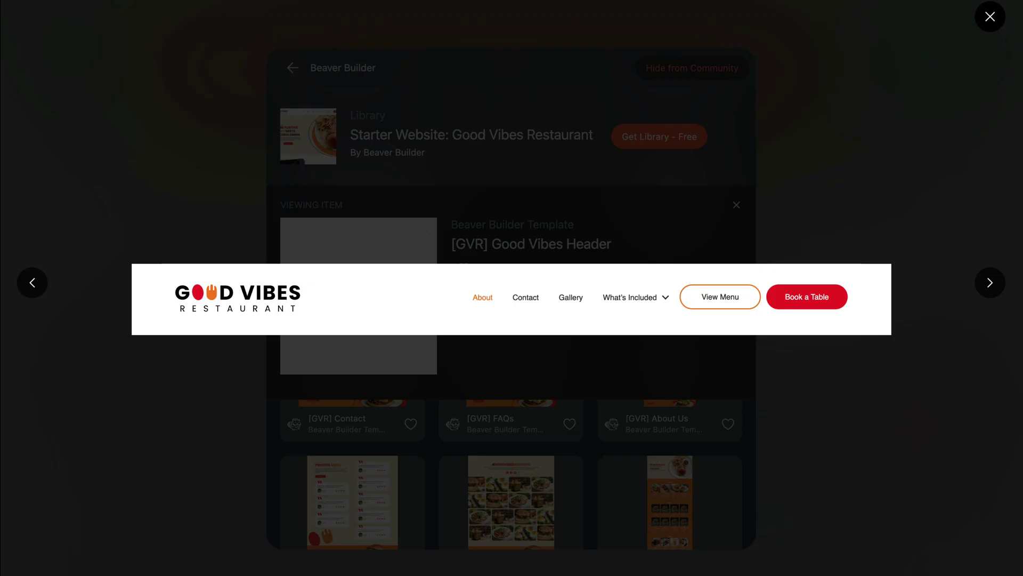
pyautogui.press('Right')
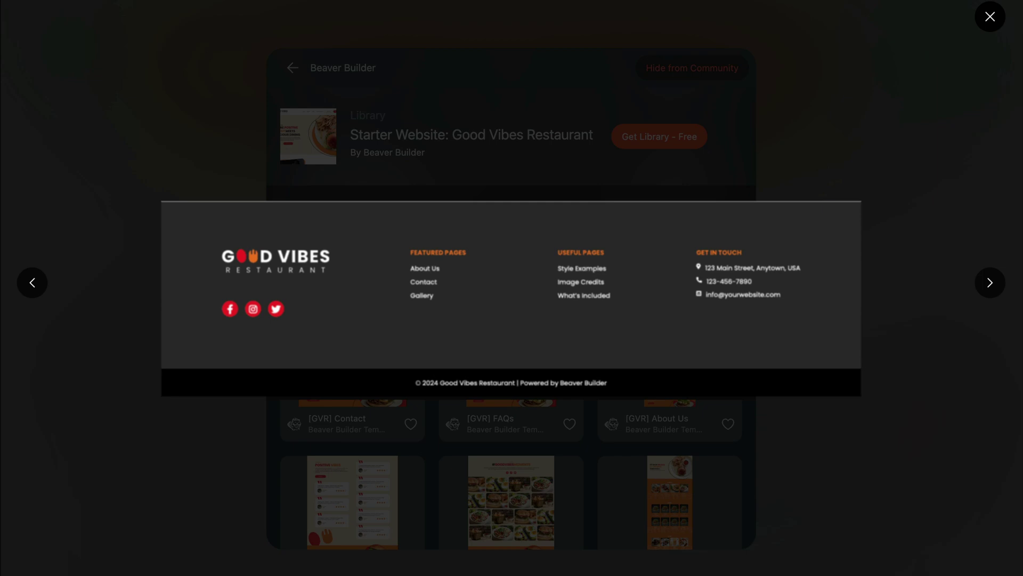
pyautogui.press('Right')
pyautogui.press('Right')
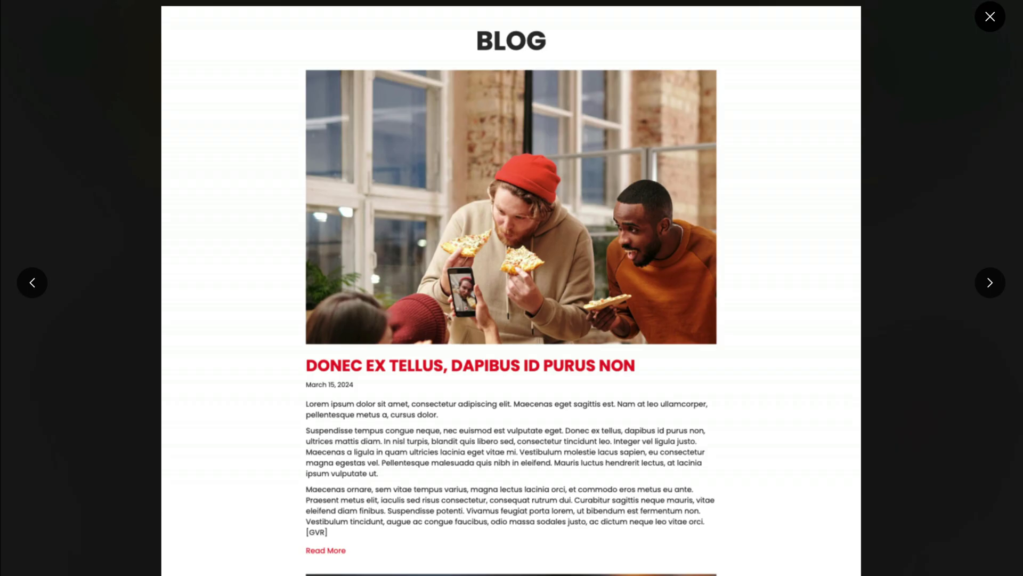
pyautogui.press('Right')
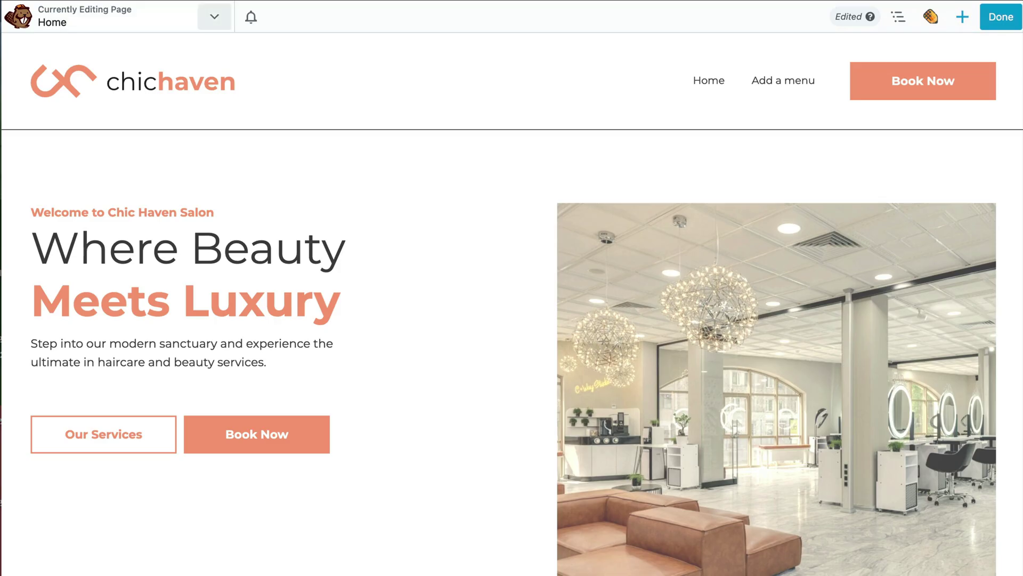
# Bring up the Primary colour choice in the site's Global Styles.
pyautogui.click(214, 17)
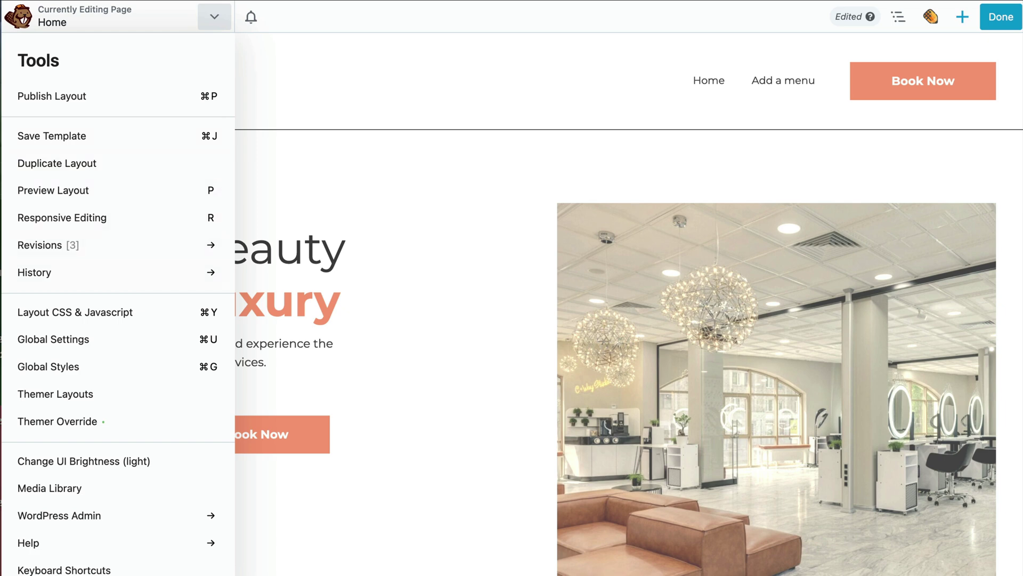
pyautogui.click(48, 366)
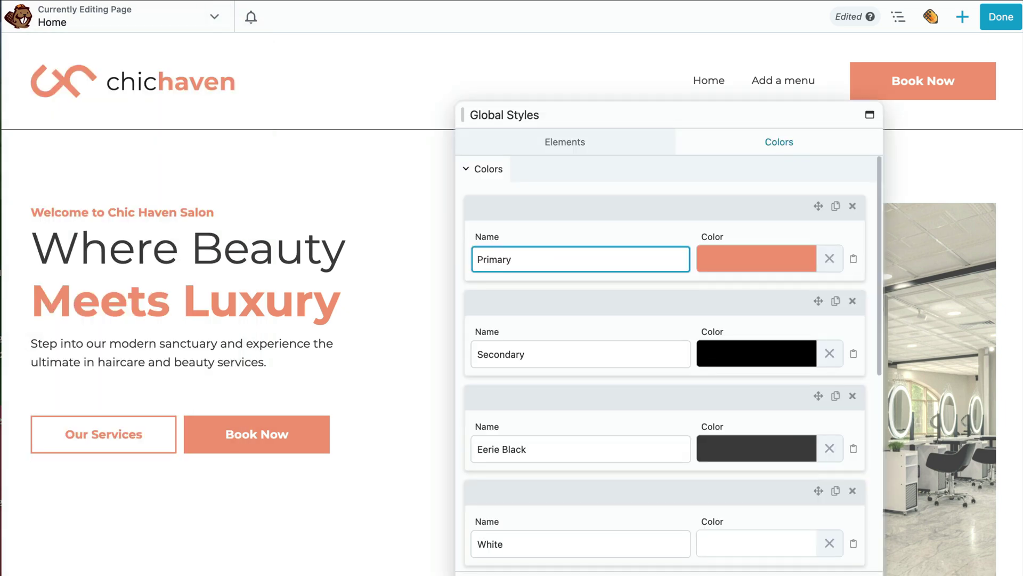
pyautogui.click(757, 258)
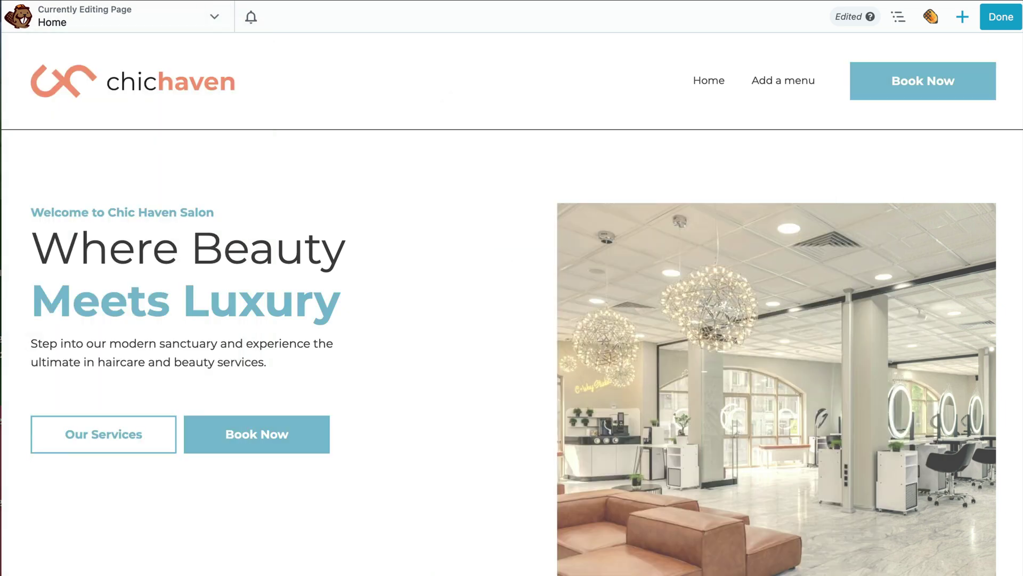
# Toggle the page outline on and off, then open the services grid Box settings.
pyautogui.scroll(-5, 512, 304)
pyautogui.scroll(-12, 511, 304)
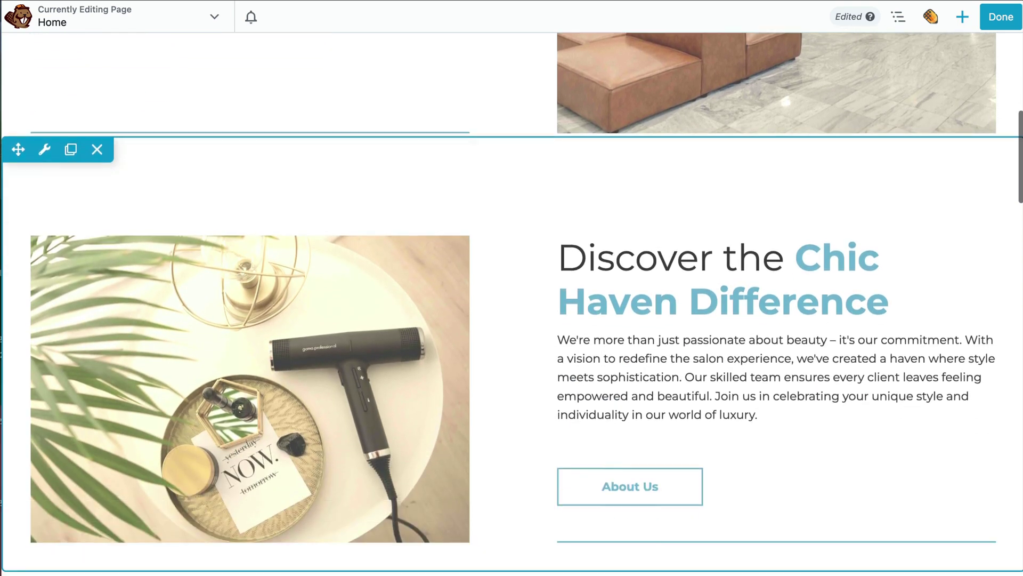
pyautogui.scroll(-1, 512, 304)
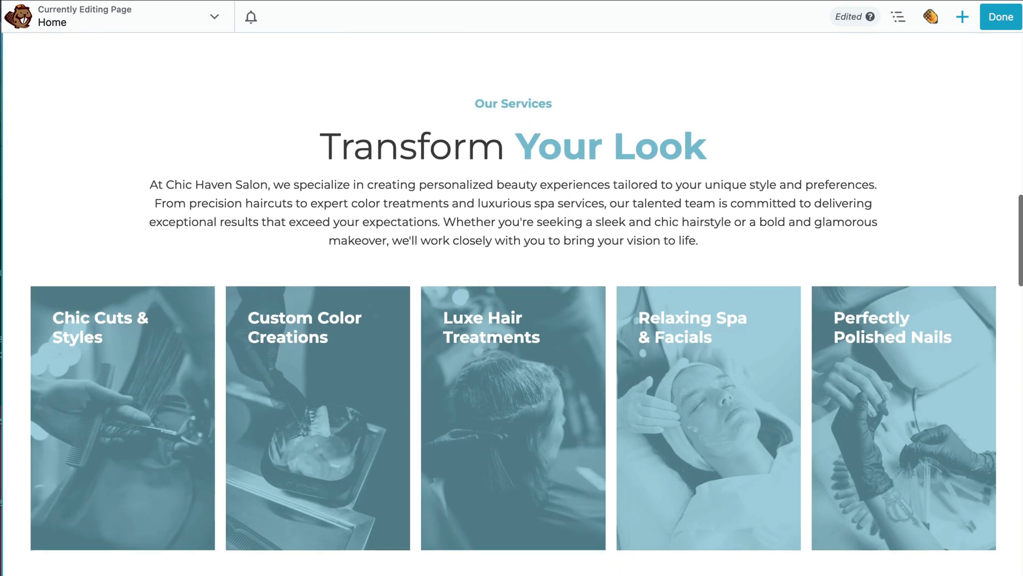
pyautogui.press('o')
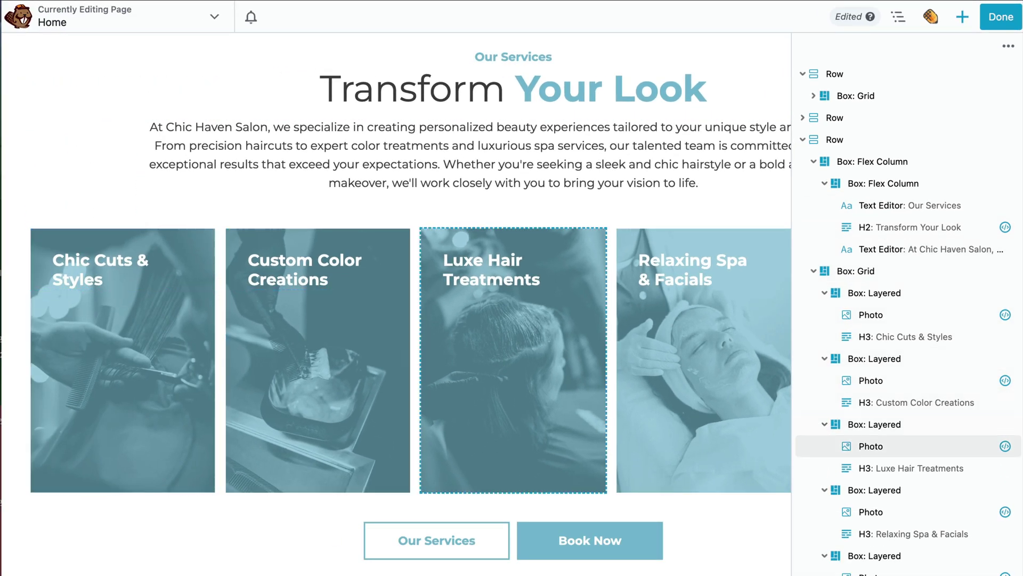
pyautogui.press('o')
pyautogui.moveTo(125, 263)
pyautogui.moveTo(160, 310)
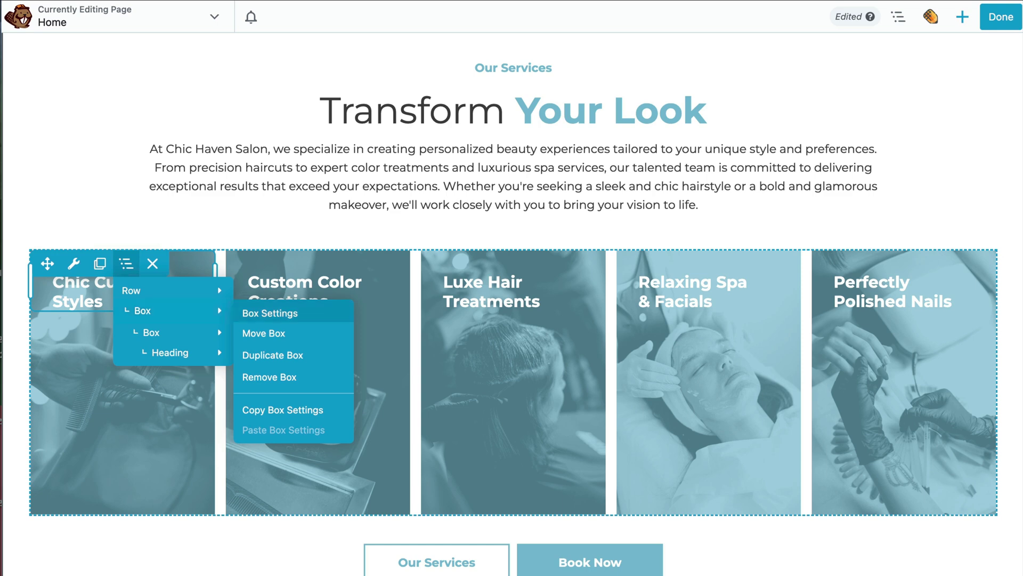
pyautogui.click(270, 313)
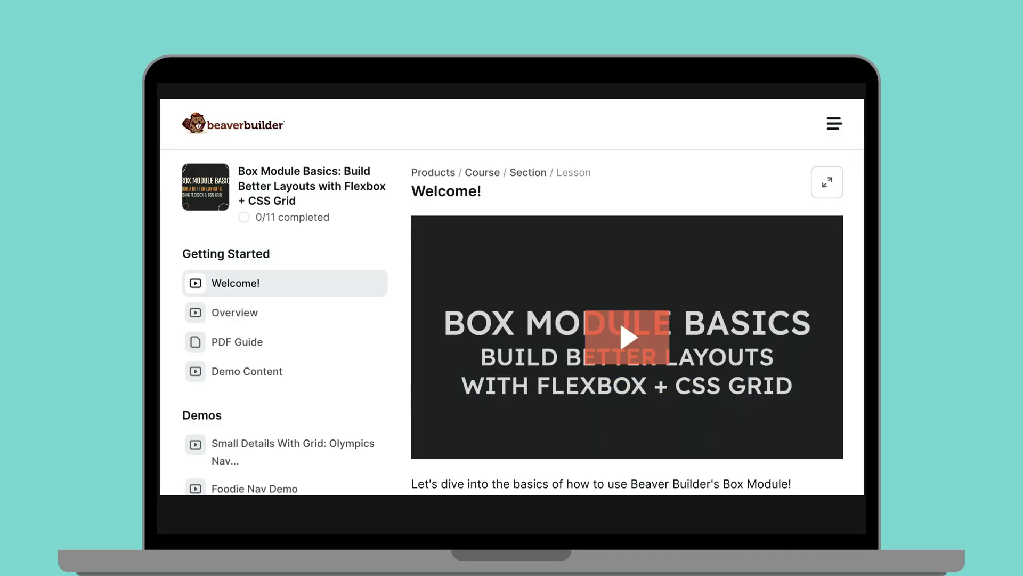
# Play the Box Module Basics course's Welcome video.
pyautogui.click(633, 346)
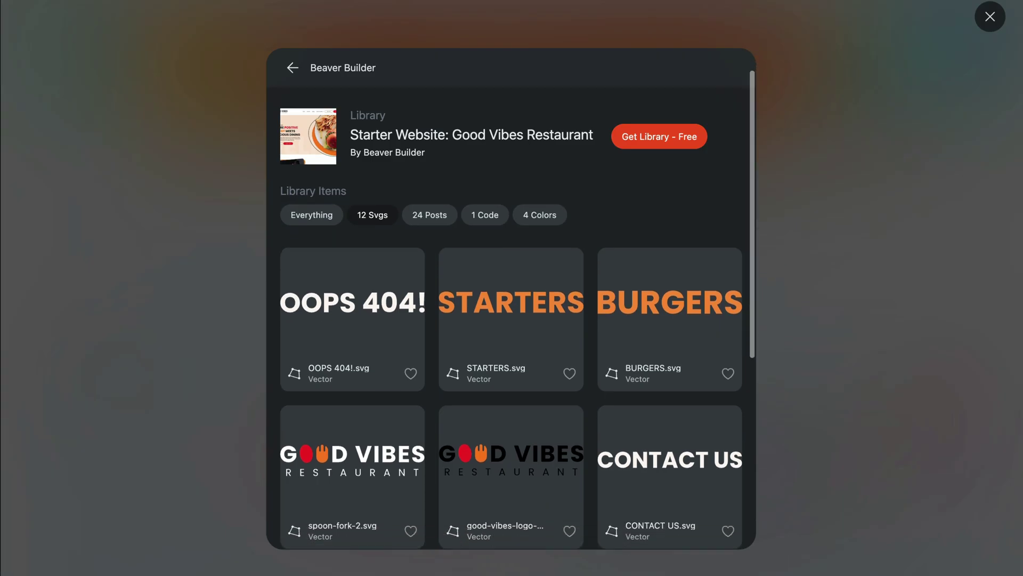
# Scroll the library's 12 SVGs grid and view spoon-fork.svg.
pyautogui.scroll(-4, 511, 362)
pyautogui.scroll(-3, 510, 362)
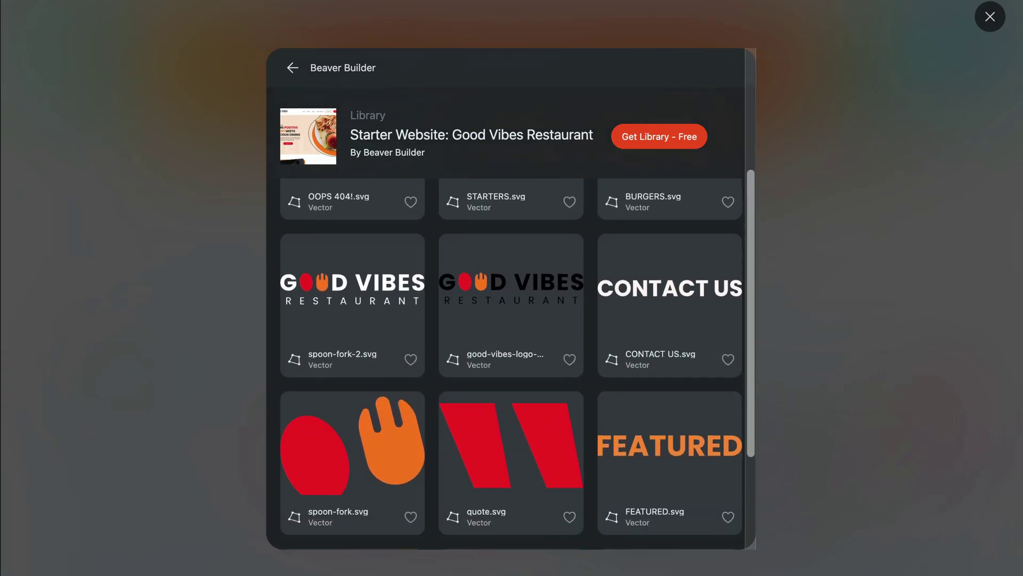
pyautogui.scroll(-1, 511, 362)
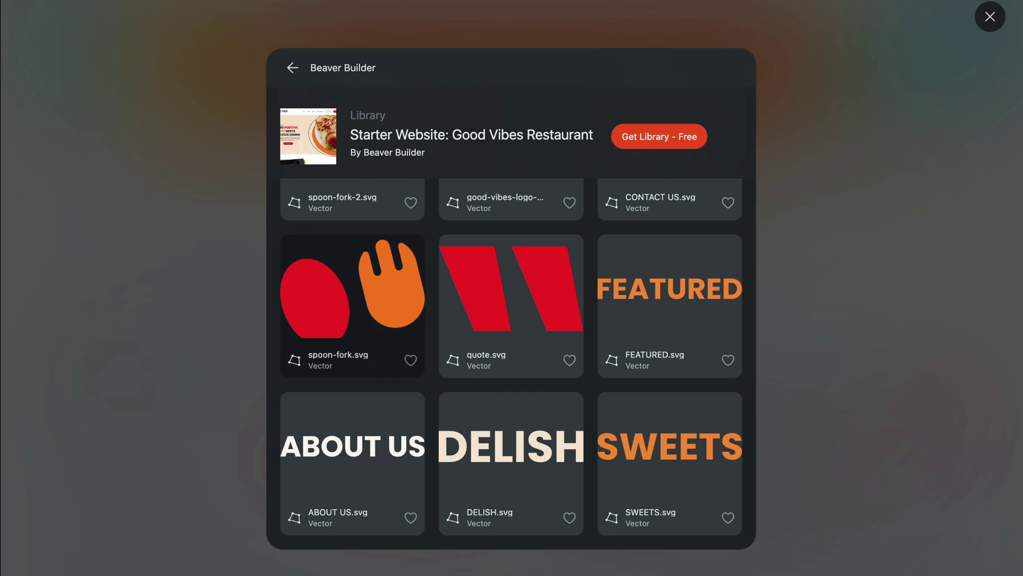
pyautogui.click(353, 298)
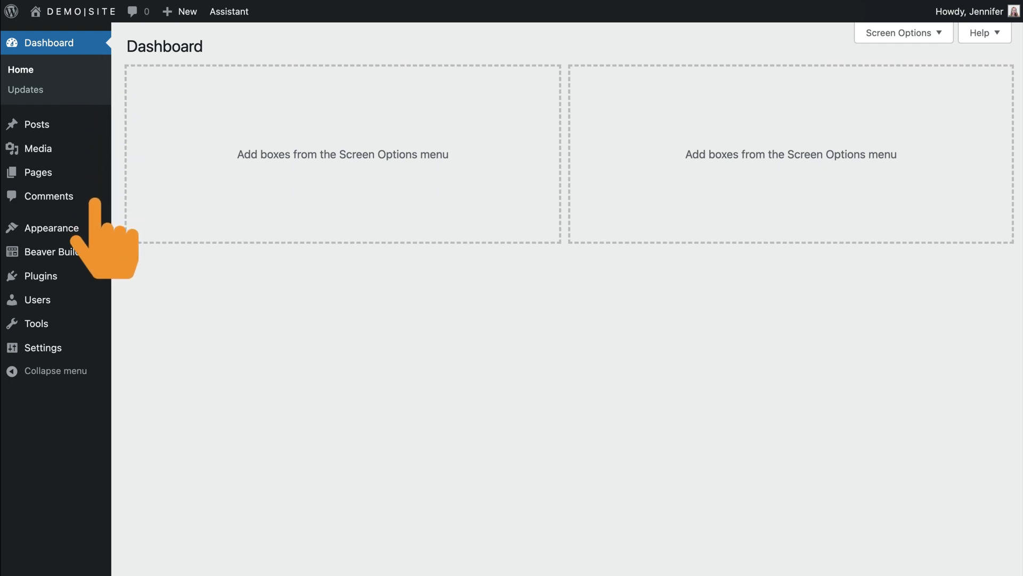
# Check installed themes, reach the Upload Plugin area, then show the Assistant panel on the site.
pyautogui.moveTo(35, 230)
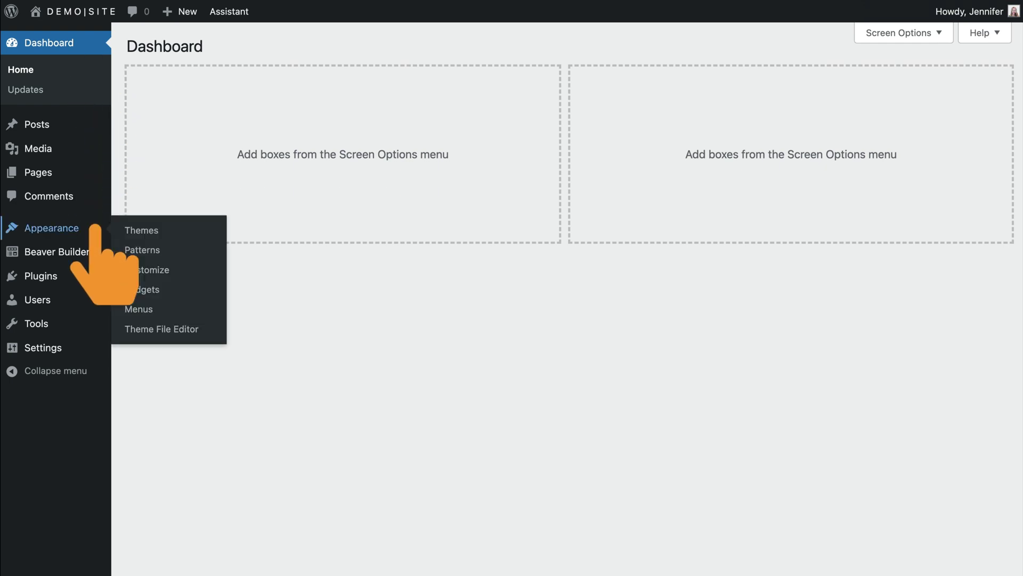
pyautogui.click(188, 230)
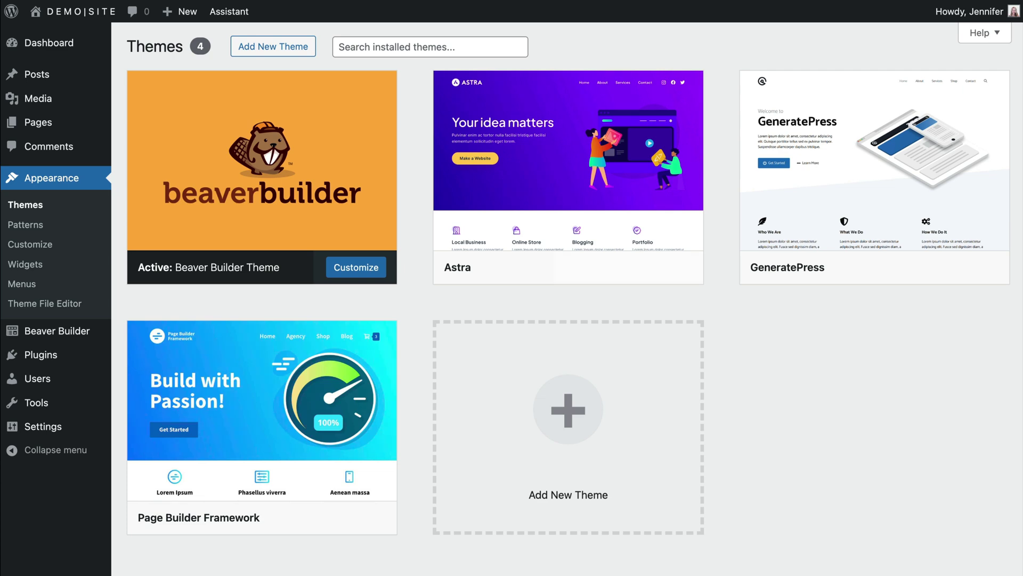
pyautogui.moveTo(82, 365)
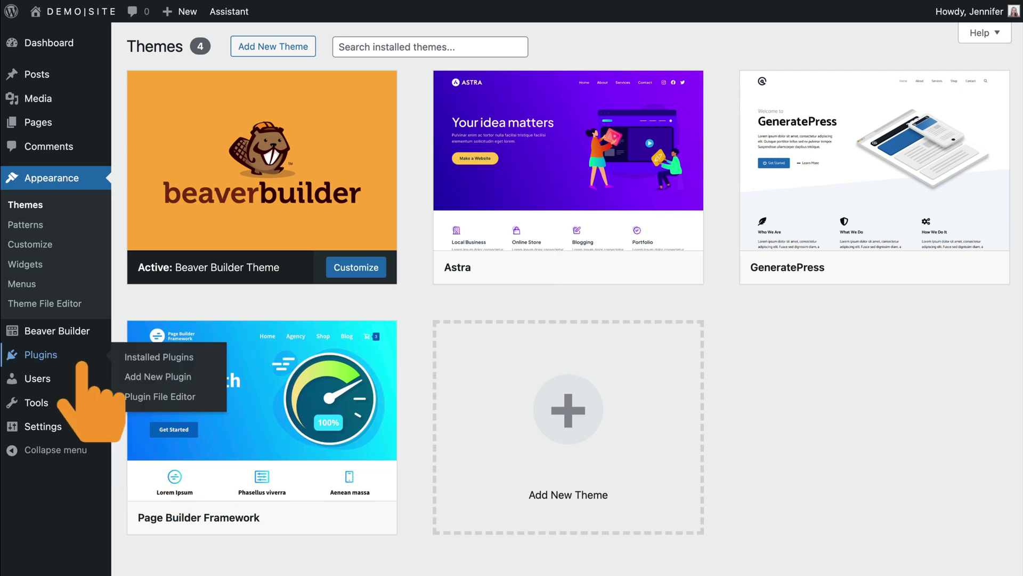
pyautogui.click(203, 380)
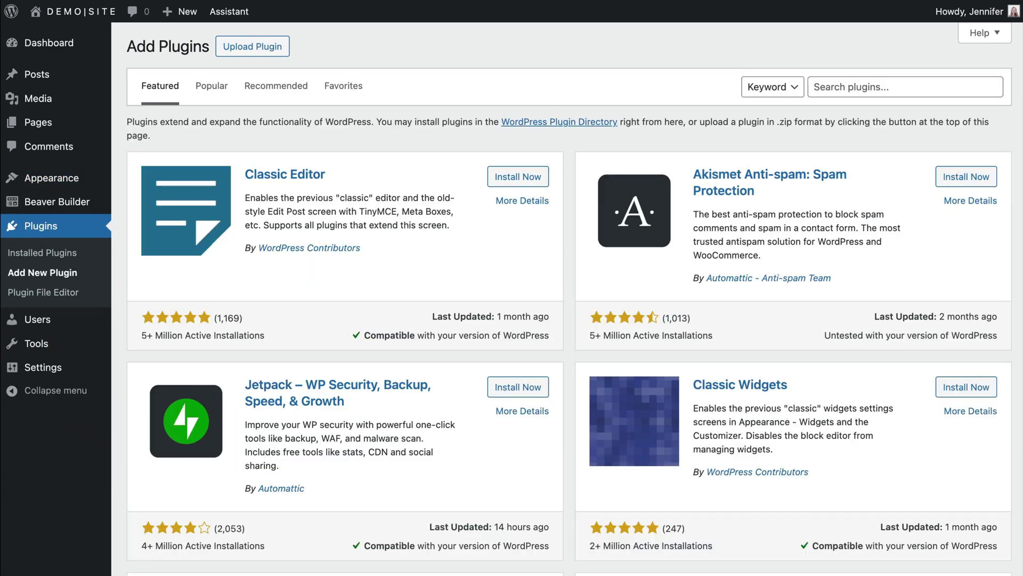
pyautogui.click(252, 47)
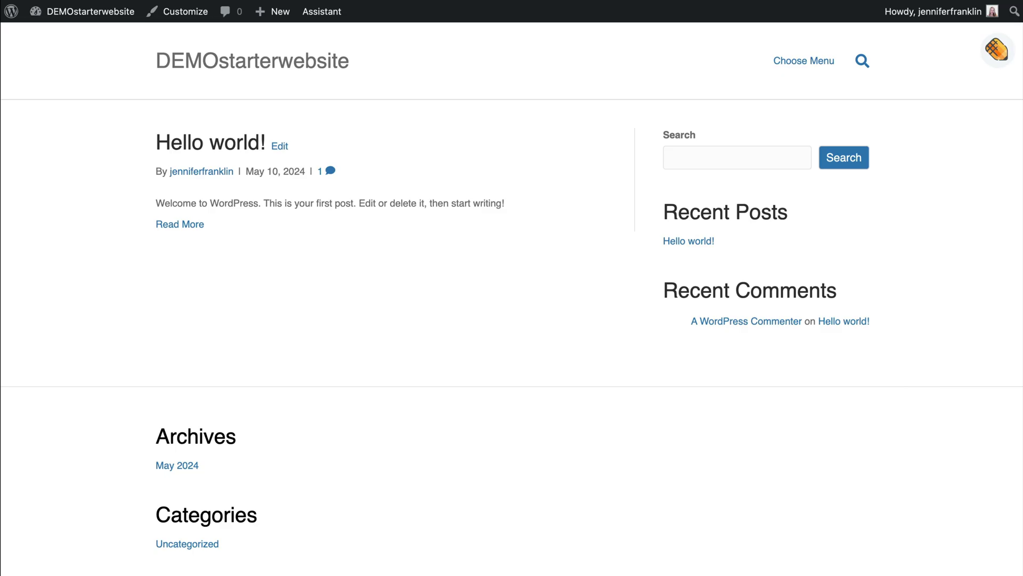
pyautogui.click(996, 49)
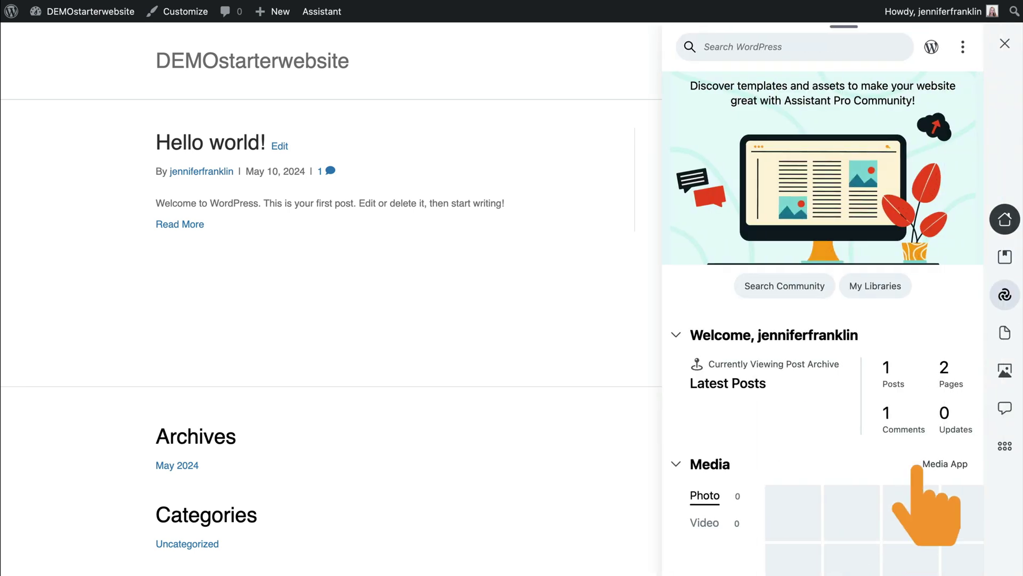
# Get the free Starter Website: Good Vibes Restaurant library from Beaver Builder's Community profile.
pyautogui.click(1005, 294)
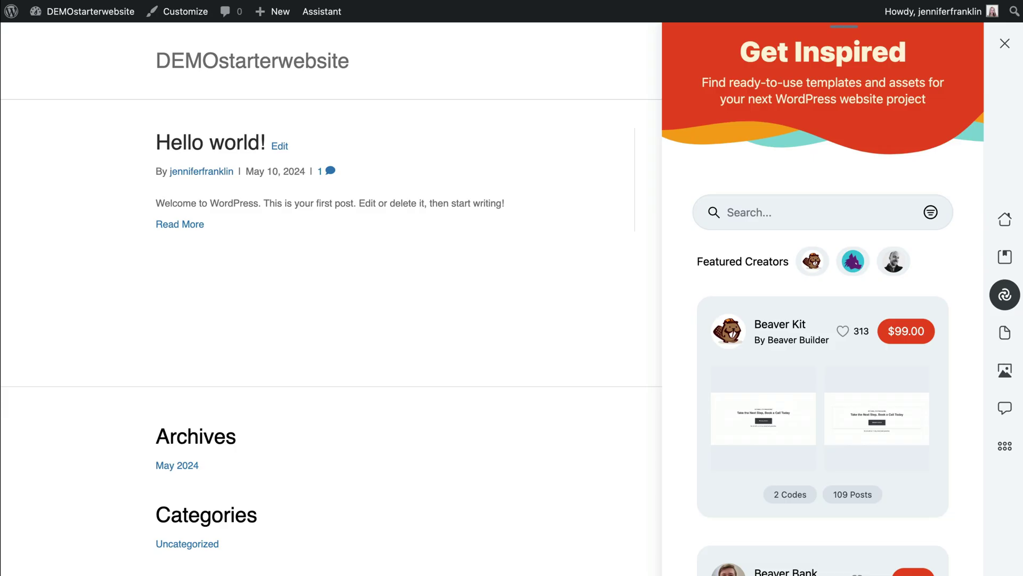
pyautogui.click(813, 261)
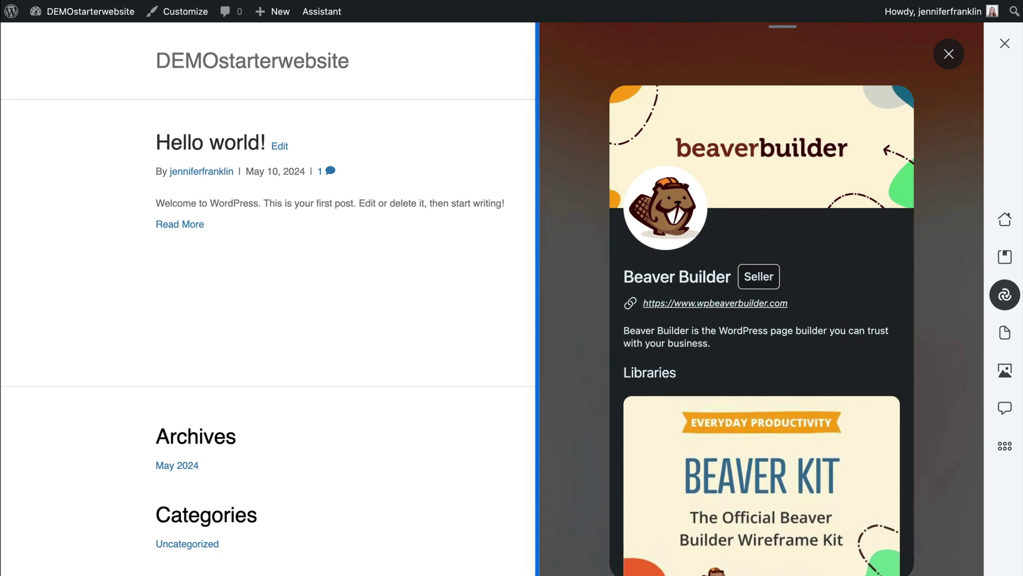
pyautogui.scroll(-10, 691, 330)
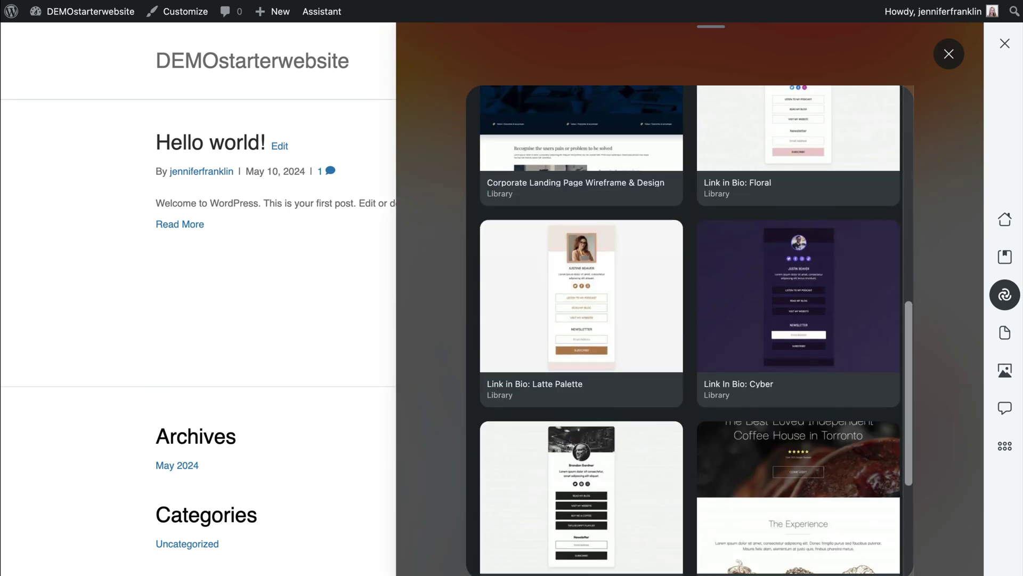
pyautogui.click(581, 469)
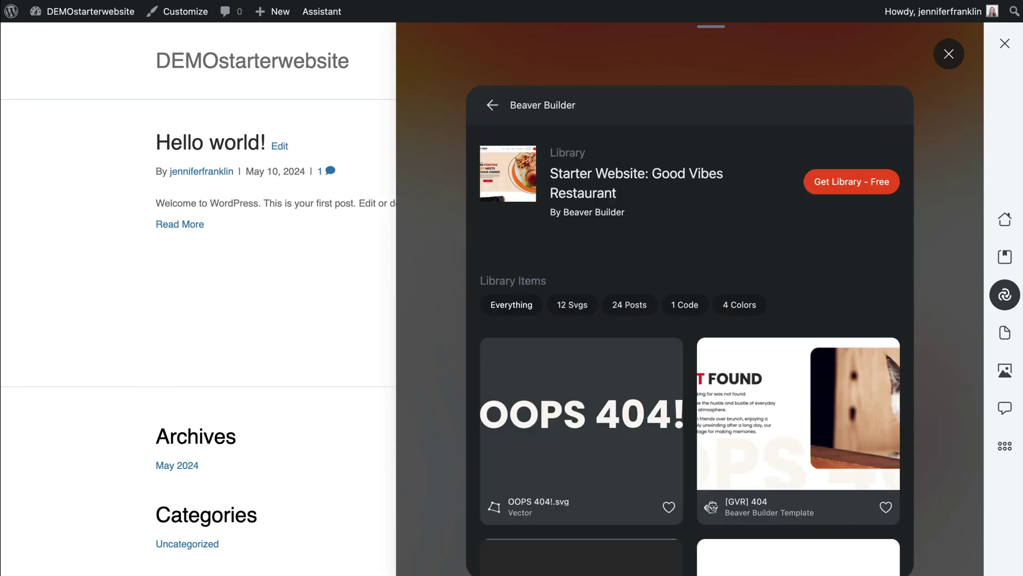
pyautogui.click(860, 183)
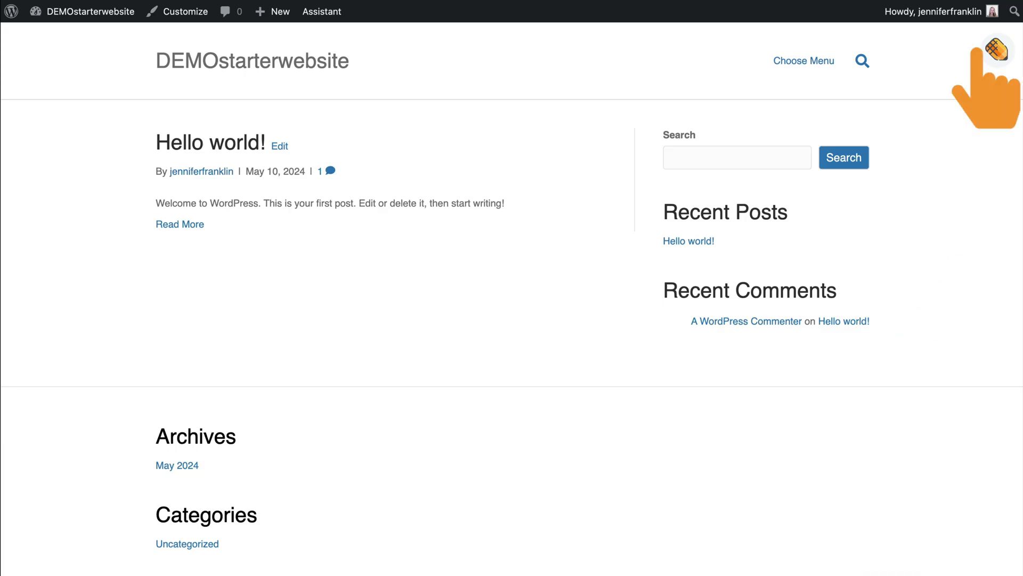
# Find the Good Vibes Restaurant library in Assistant's Library list and show its import options.
pyautogui.click(997, 49)
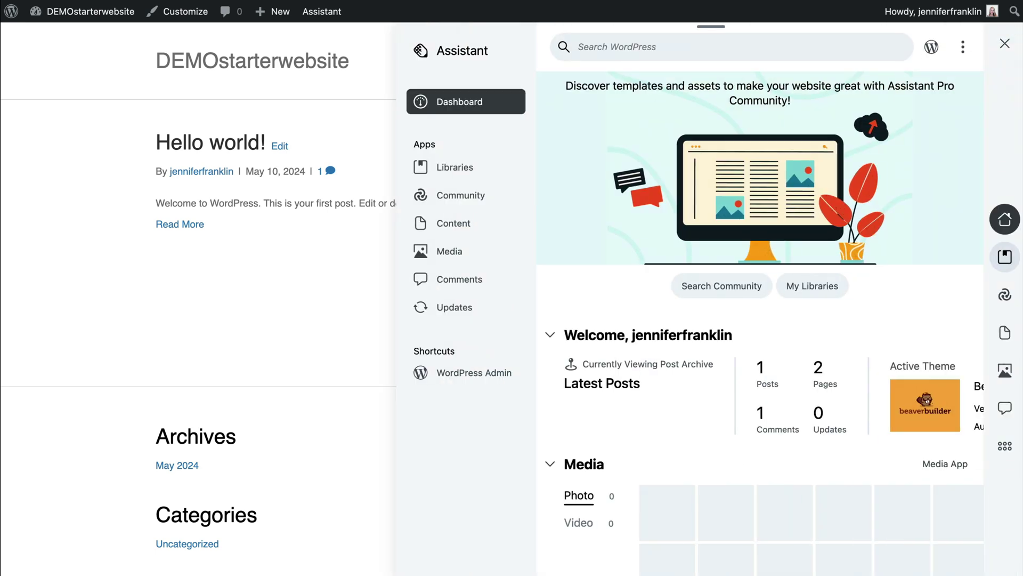
pyautogui.click(1005, 256)
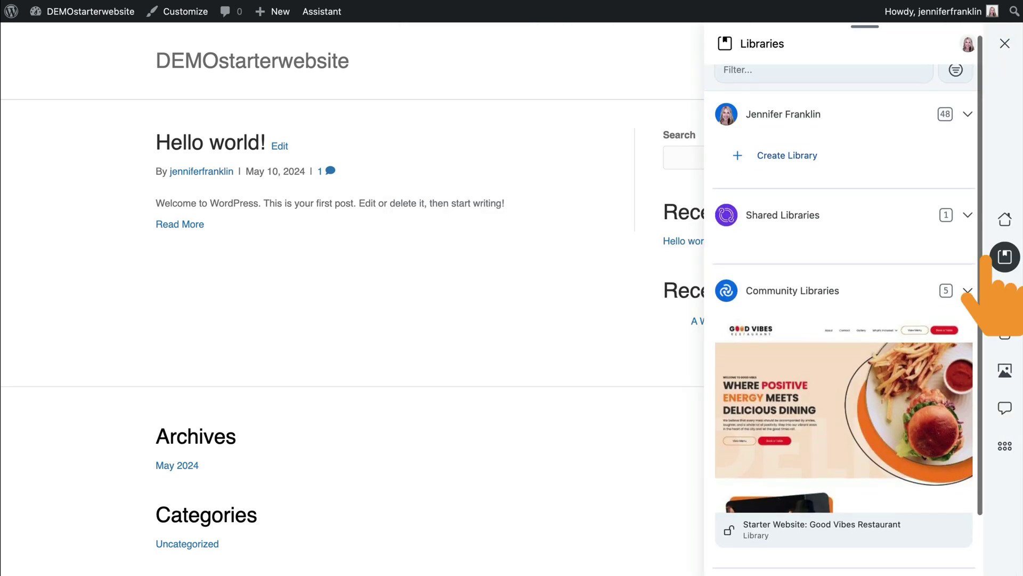
pyautogui.scroll(-5, 965, 296)
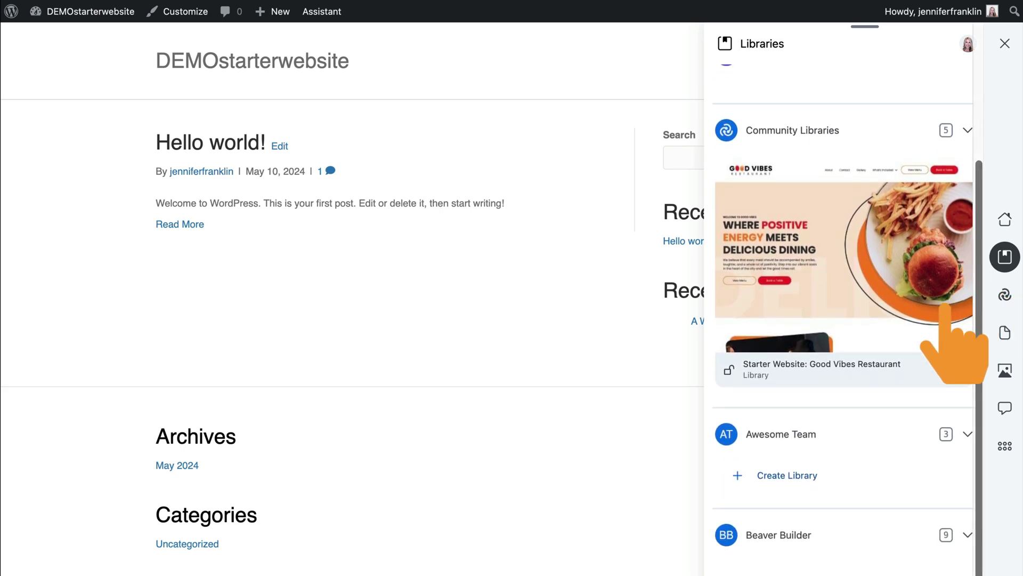
pyautogui.click(941, 325)
pyautogui.scroll(-2, 688, 299)
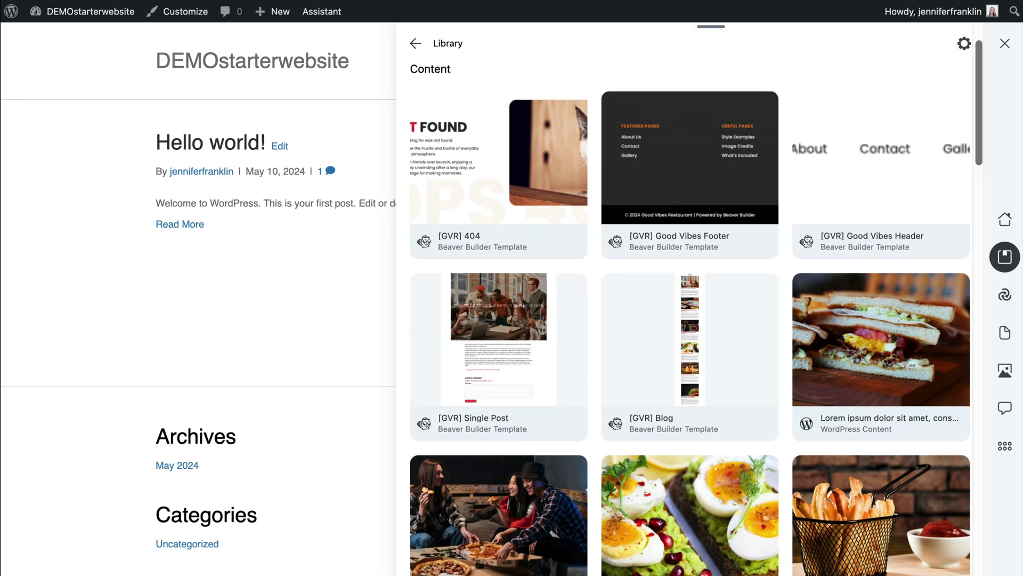
pyautogui.scroll(-15, 688, 299)
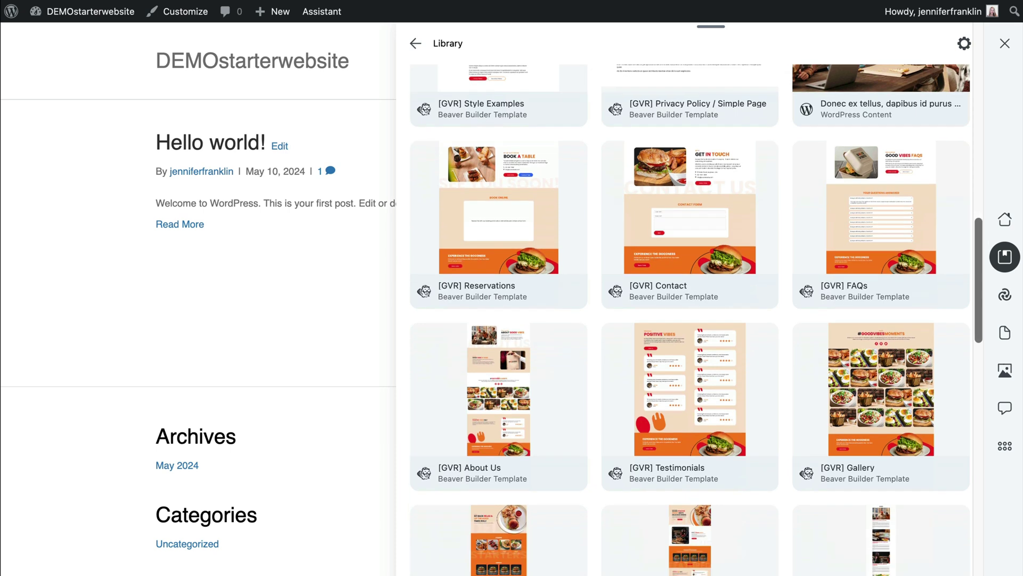
pyautogui.scroll(-11, 688, 298)
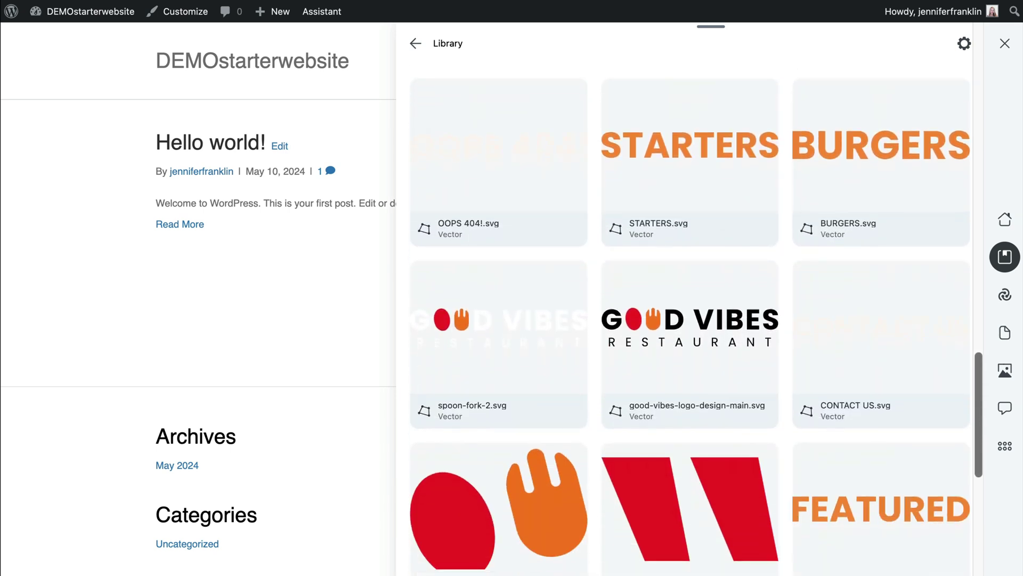
pyautogui.scroll(-10, 687, 299)
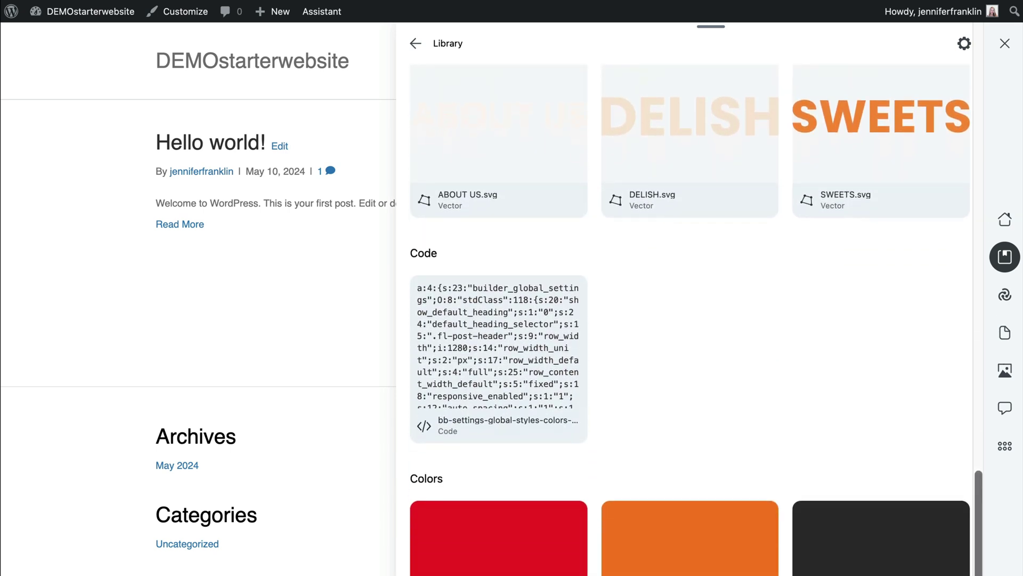
pyautogui.scroll(-4, 687, 299)
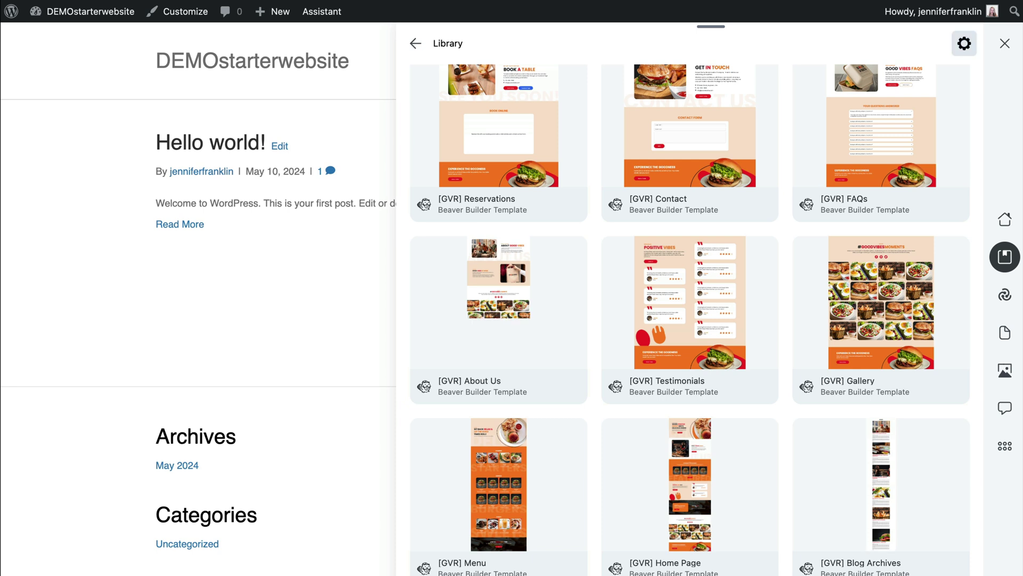
pyautogui.click(966, 45)
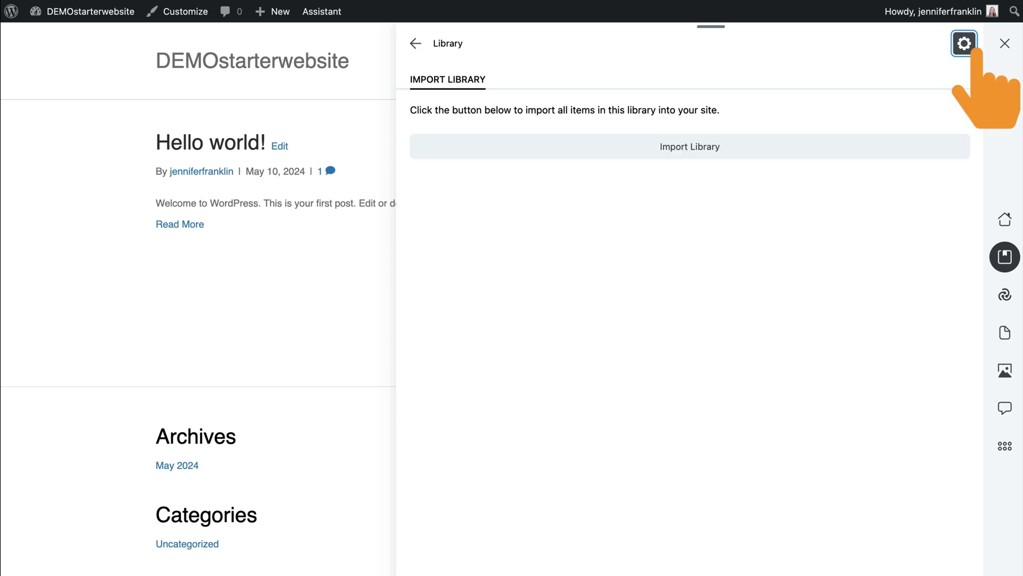
# Import all Good Vibes Restaurant library items, then filter the item list to Code.
pyautogui.click(741, 150)
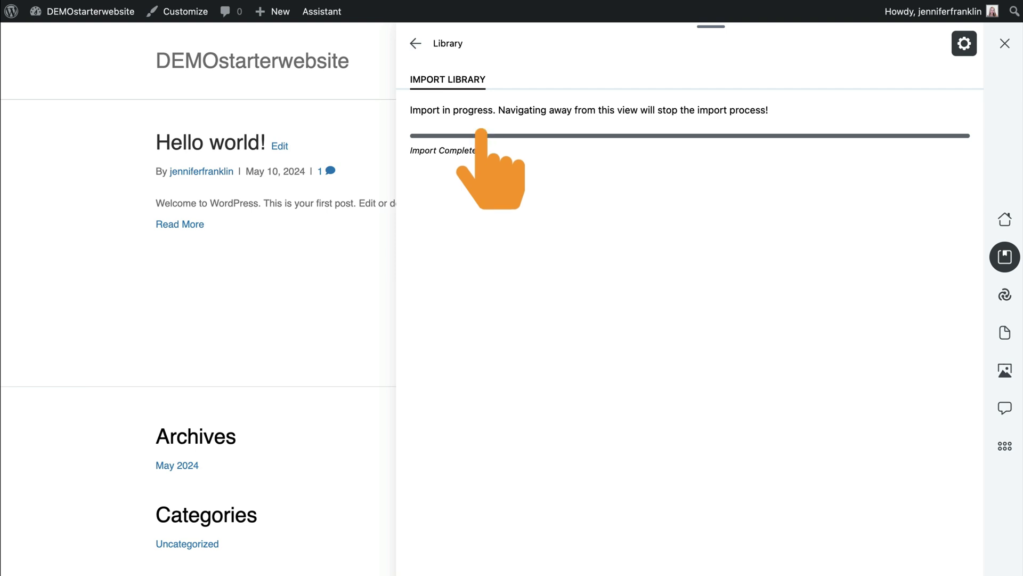
pyautogui.click(415, 43)
pyautogui.click(592, 81)
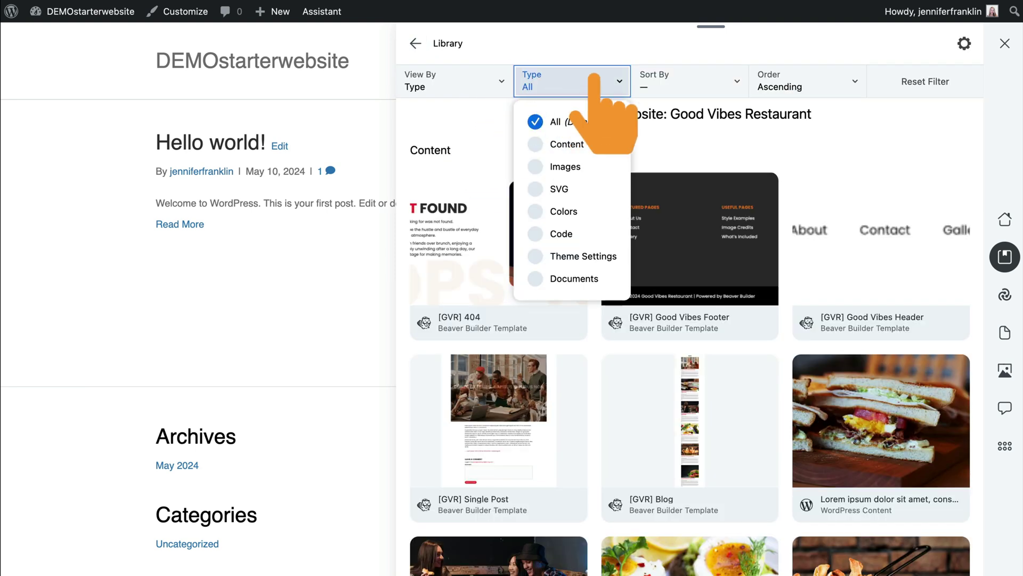
pyautogui.click(584, 234)
# Download bb-settings-global-styles-colors-2024-4-29.txt and close the library panel.
pyautogui.click(498, 333)
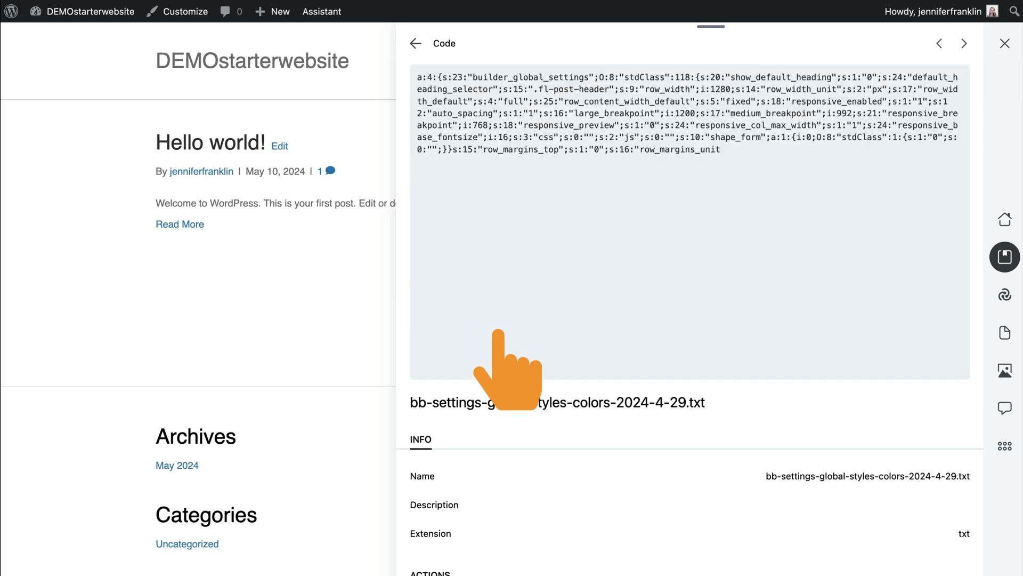
pyautogui.scroll(-3, 498, 332)
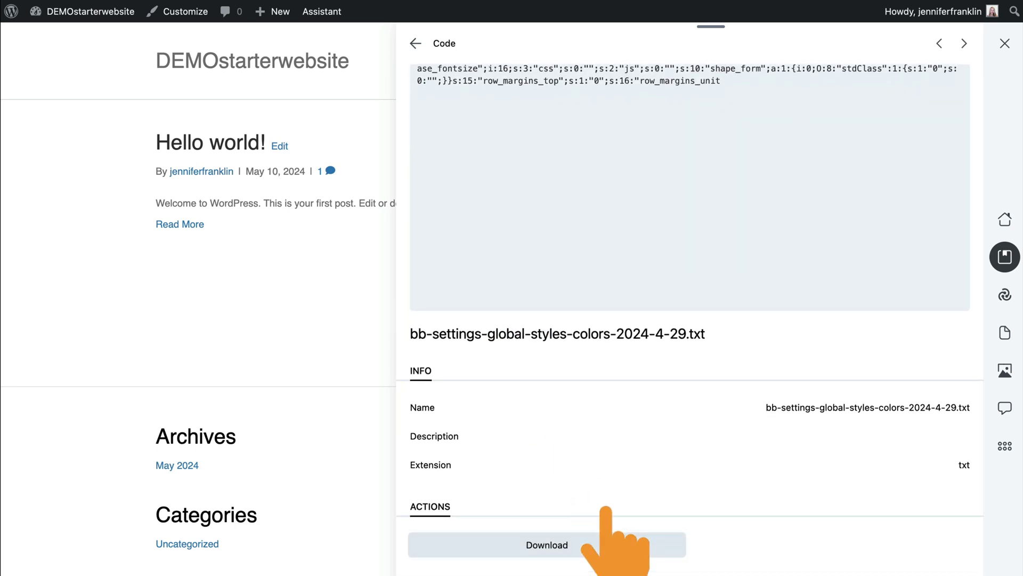
pyautogui.click(606, 538)
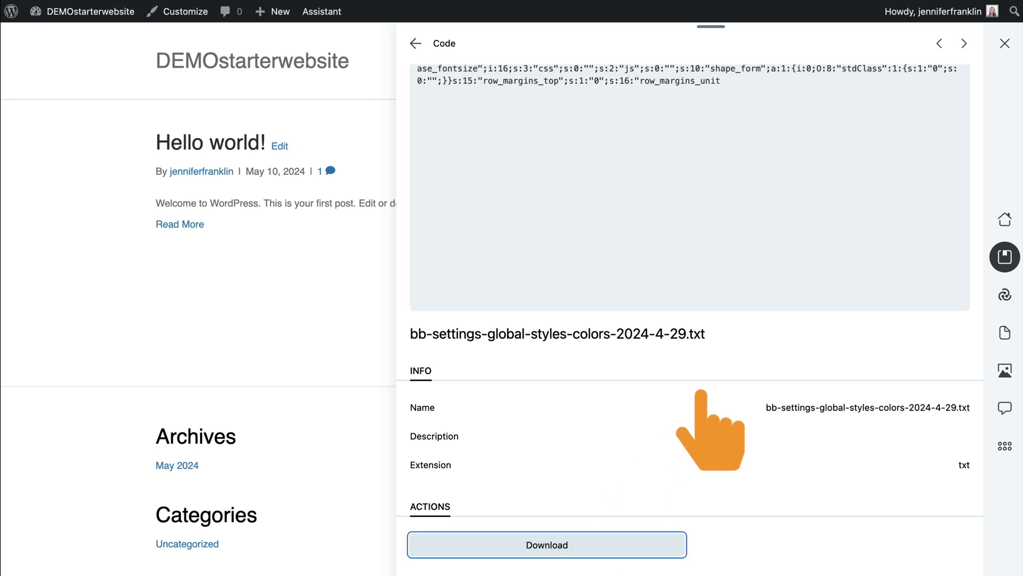
pyautogui.click(1004, 44)
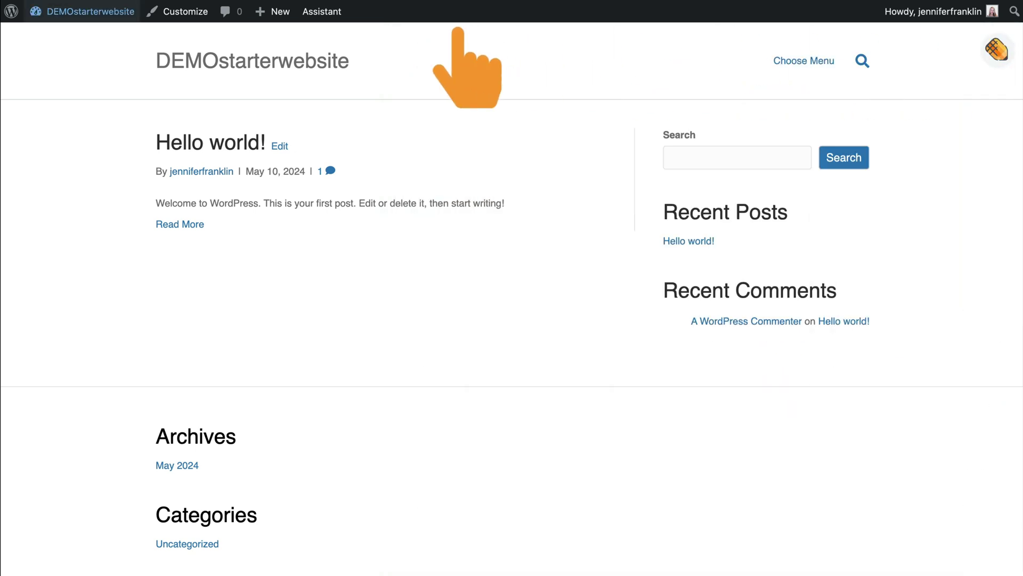
# Import the downloaded Good Vibes global styles .txt file via Beaver Builder Settings > Import / Export.
pyautogui.moveTo(107, 22)
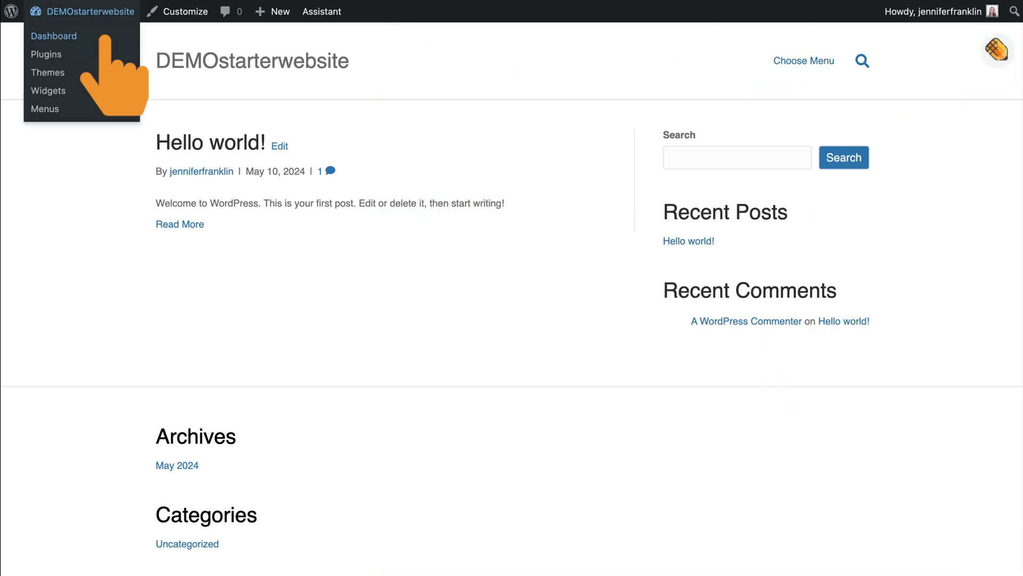
pyautogui.click(105, 38)
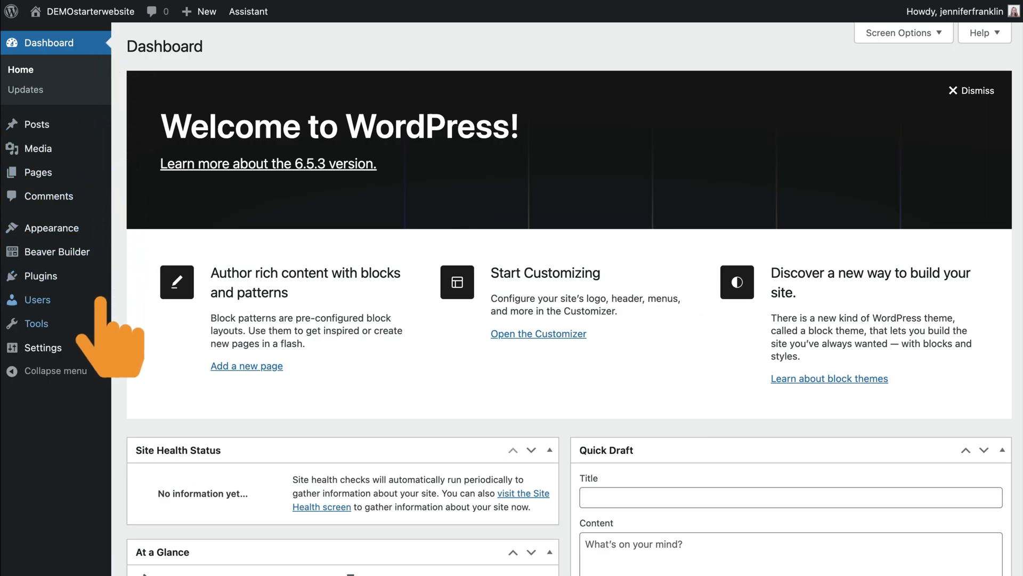
pyautogui.moveTo(99, 349)
pyautogui.click(156, 527)
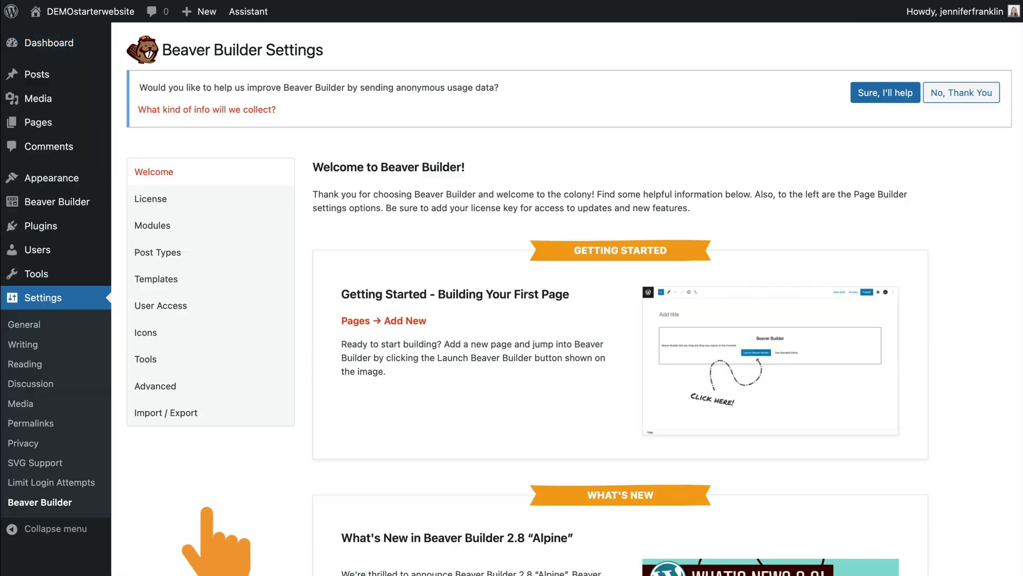
pyautogui.click(216, 413)
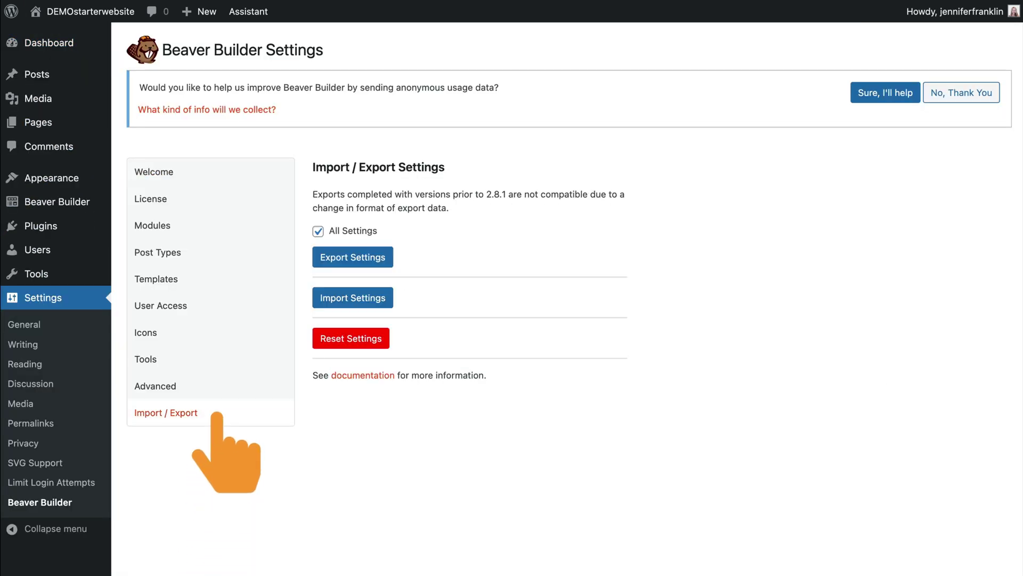
pyautogui.click(379, 301)
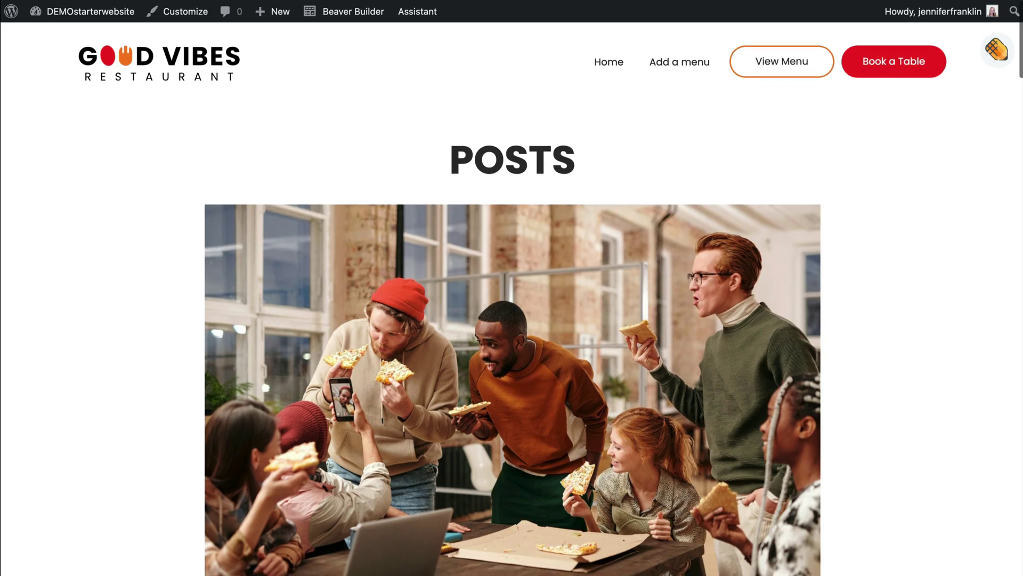
pyautogui.scroll(-3, 512, 298)
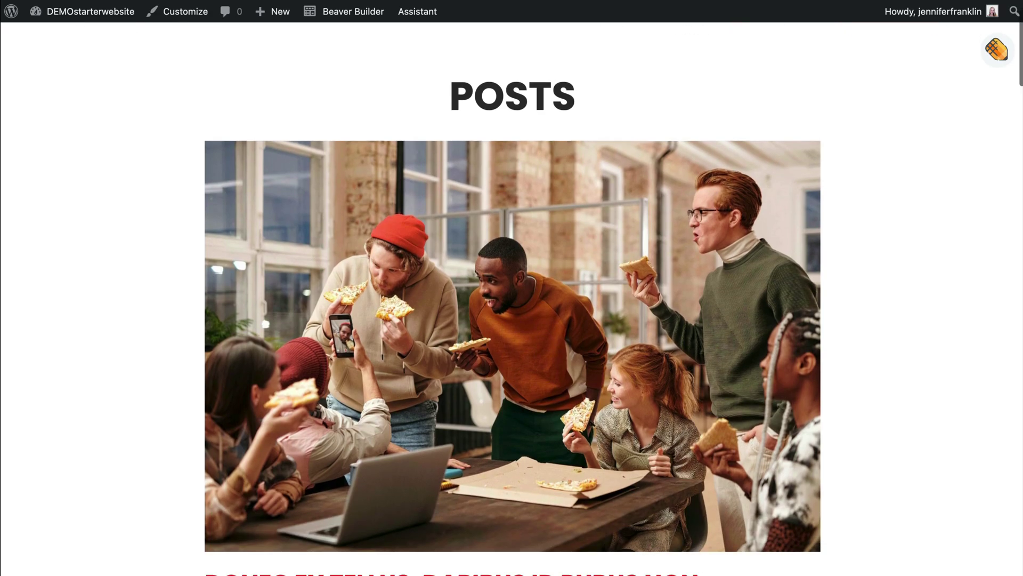
pyautogui.scroll(-15, 511, 298)
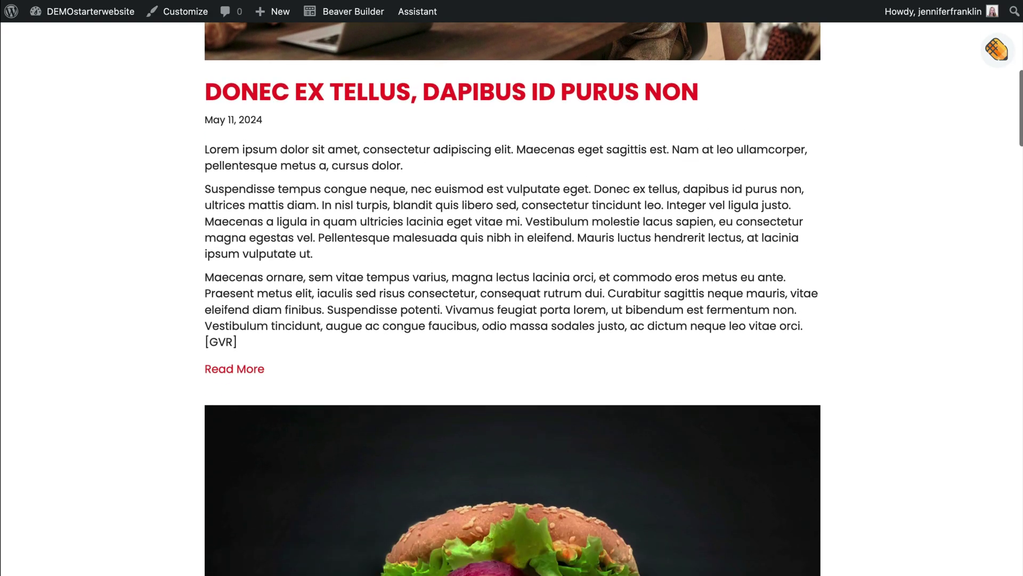
pyautogui.scroll(-7, 511, 298)
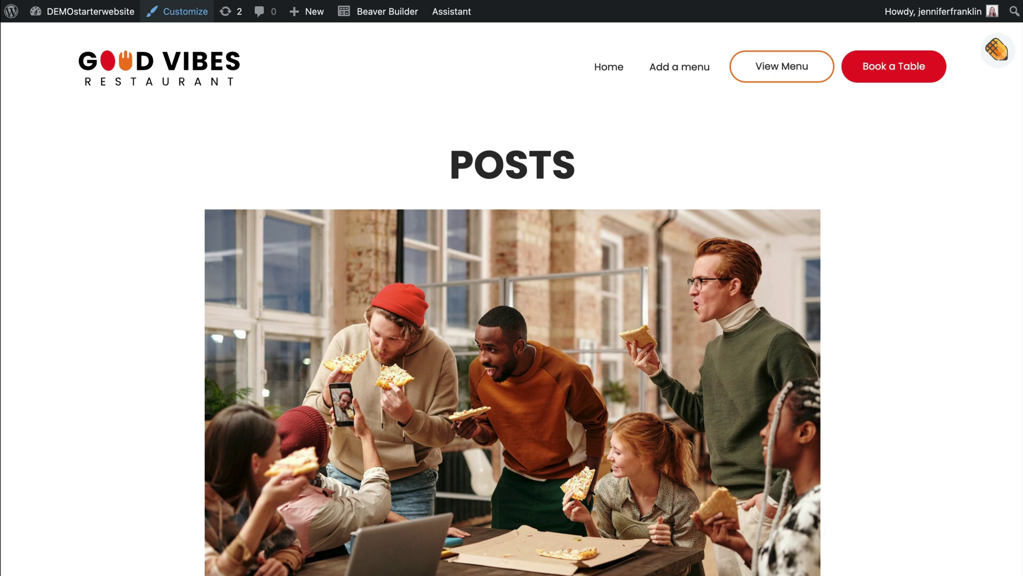
# Open the Customizer and browse the theme's general layout settings.
pyautogui.click(177, 12)
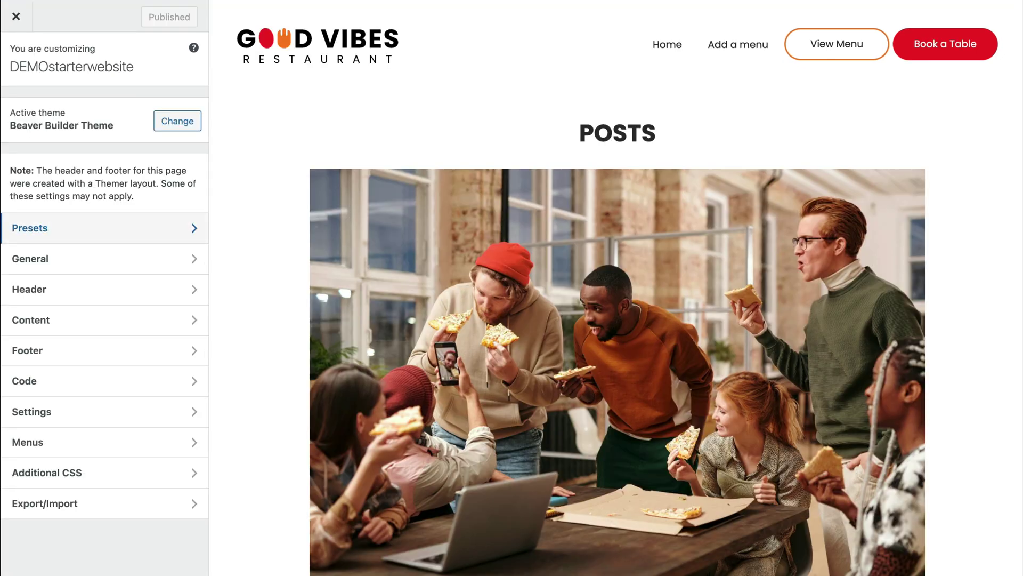
pyautogui.click(107, 259)
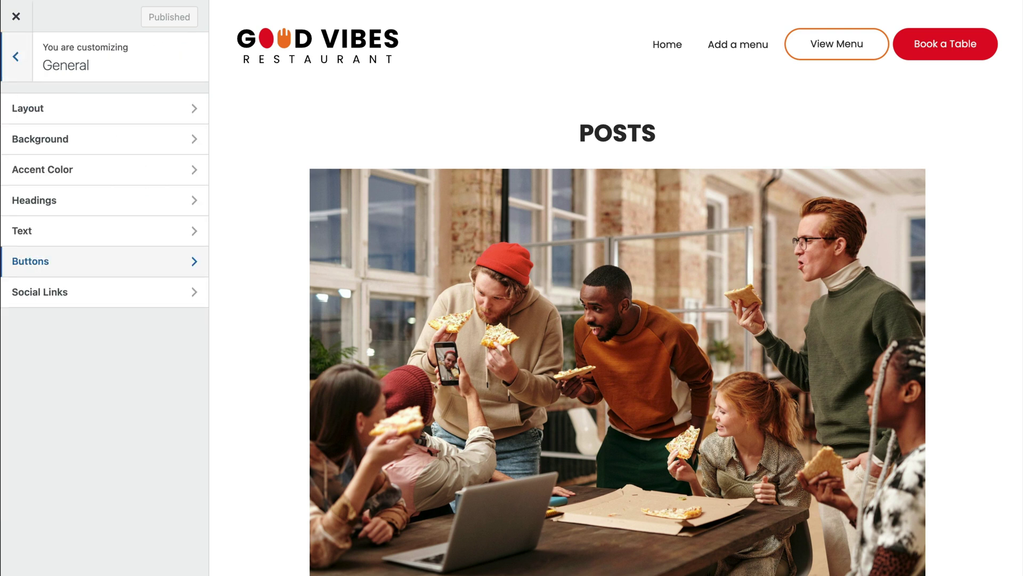
pyautogui.click(106, 108)
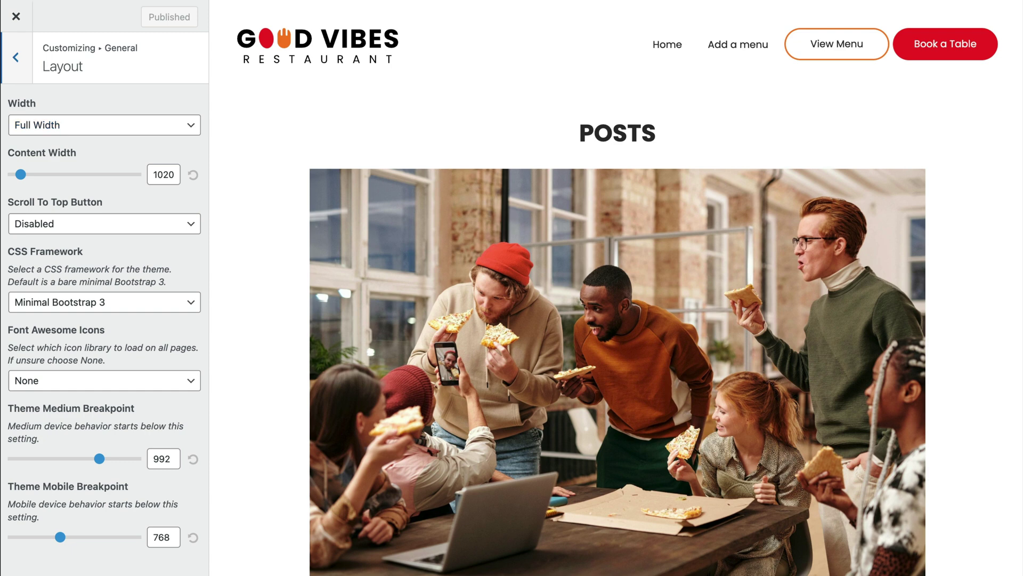
pyautogui.press('Escape')
pyautogui.press('Escape')
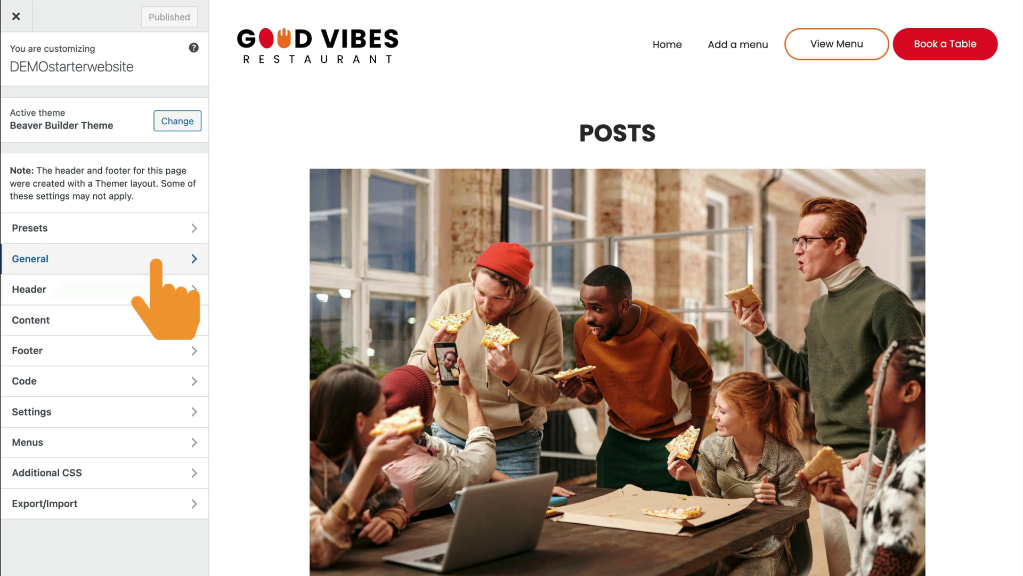
# Make the homepage a static page: [GVR] Home Page, with [GVR] Blog as the posts page.
pyautogui.click(148, 411)
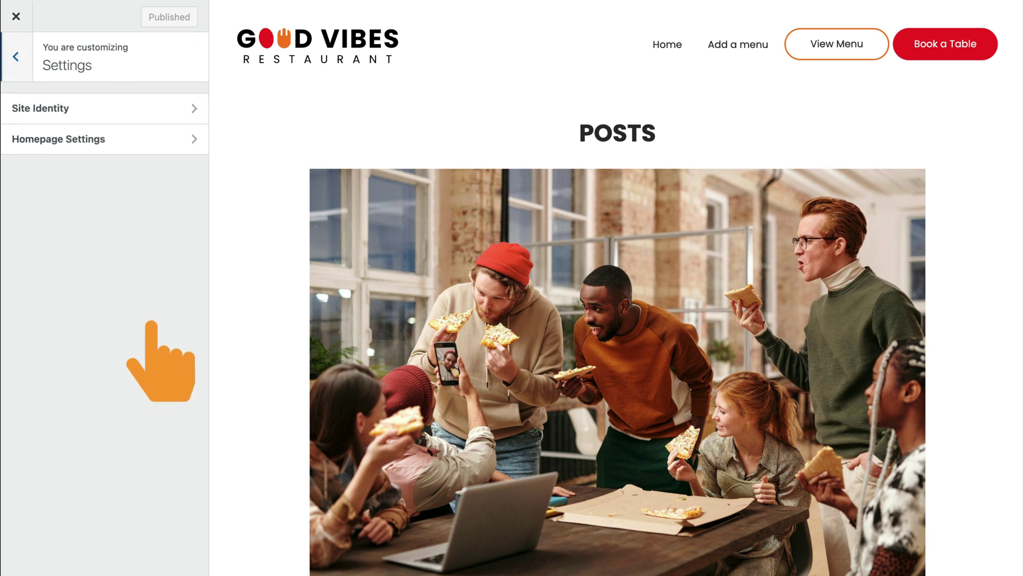
pyautogui.click(154, 140)
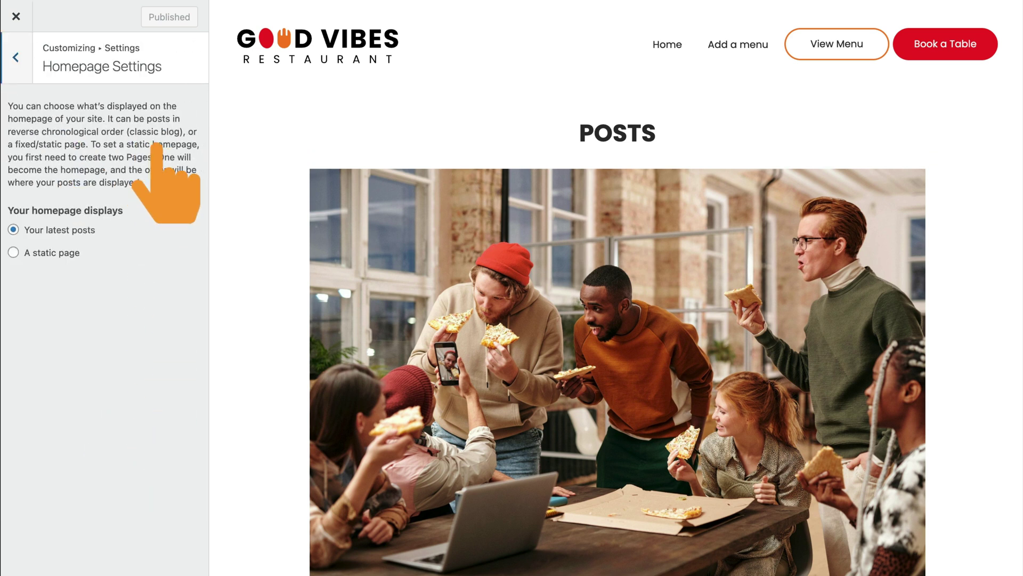
pyautogui.click(32, 253)
pyautogui.click(171, 310)
pyautogui.click(186, 403)
pyautogui.click(121, 380)
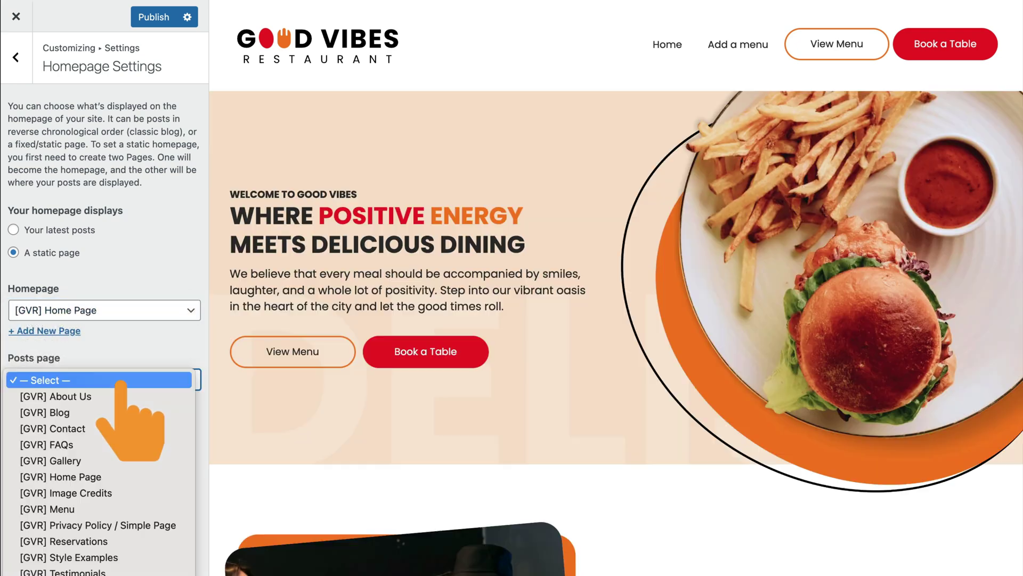
pyautogui.click(123, 412)
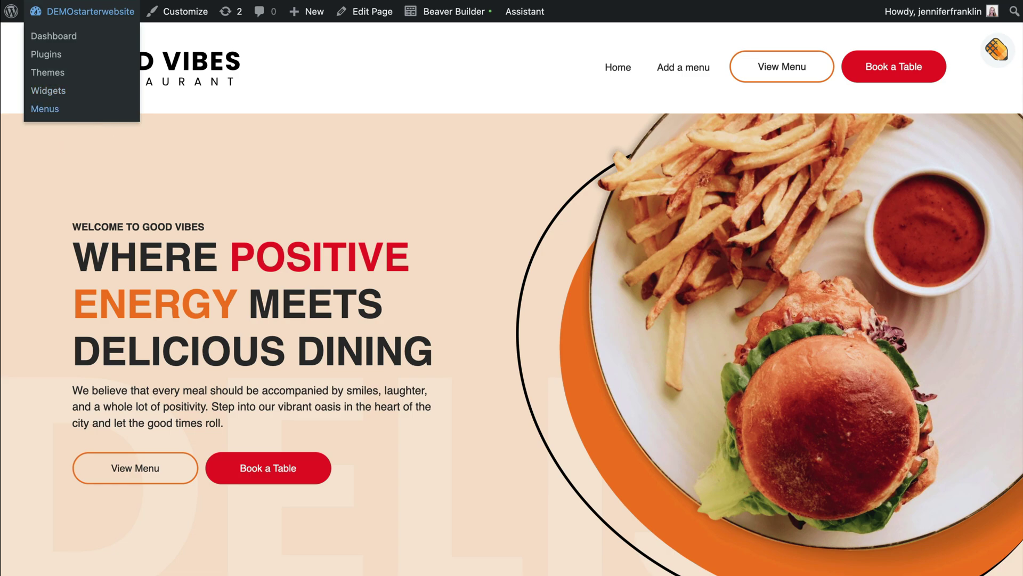
# Check the Menus page, then open [GVR] Good Vibes Header in Beaver Builder and select its Book a Table button.
pyautogui.click(45, 109)
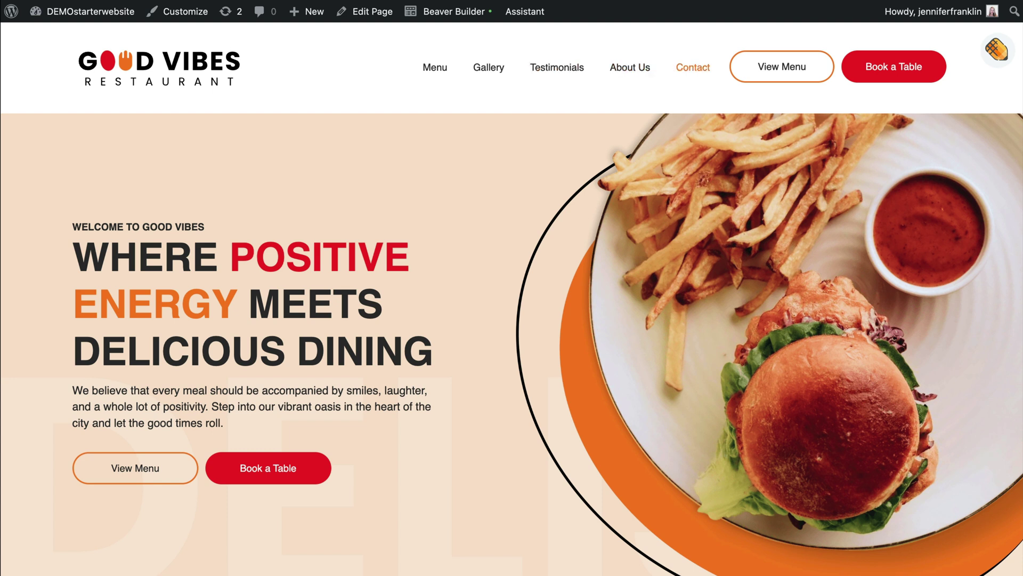
pyautogui.moveTo(453, 12)
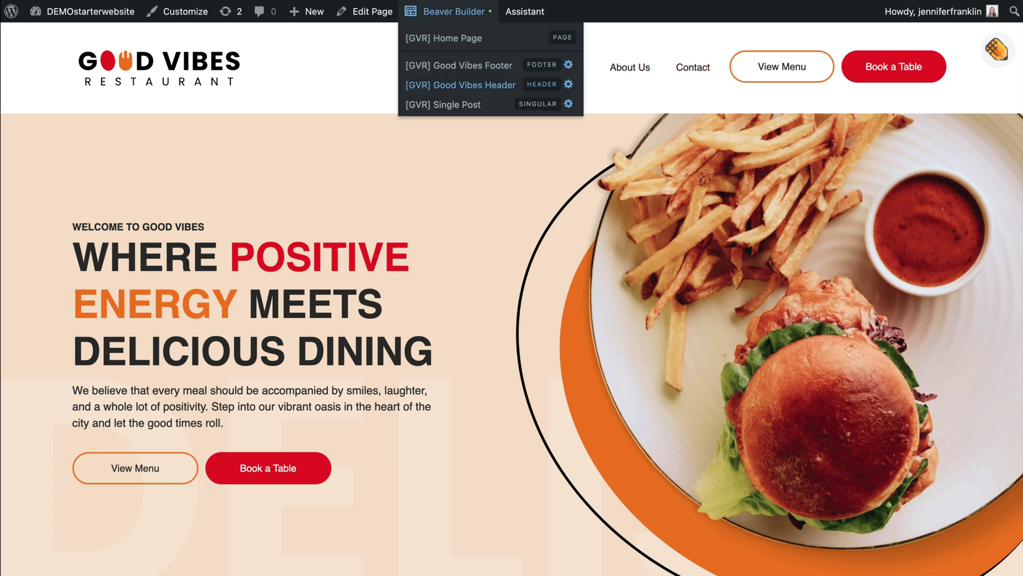
pyautogui.click(460, 85)
pyautogui.click(908, 71)
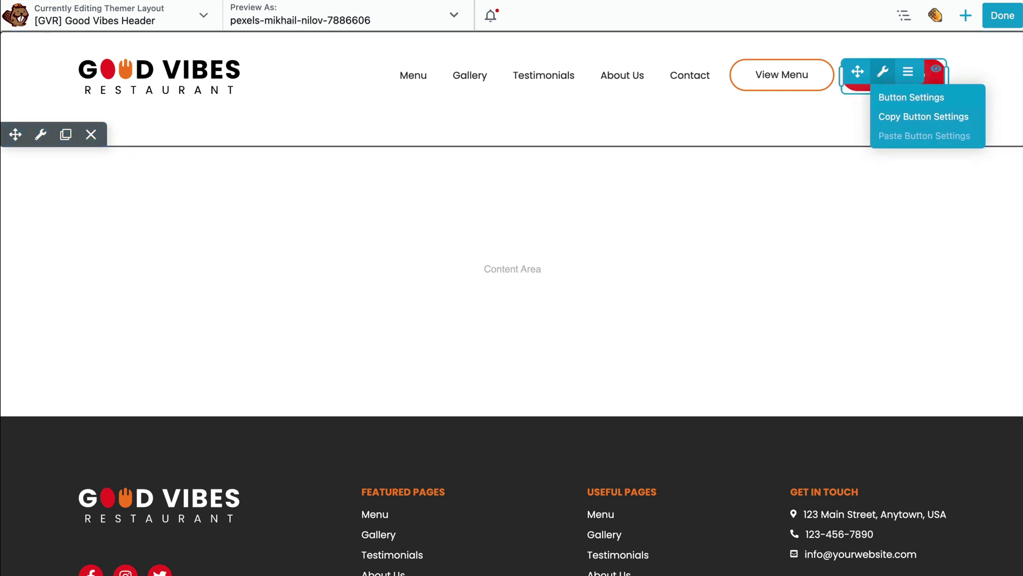